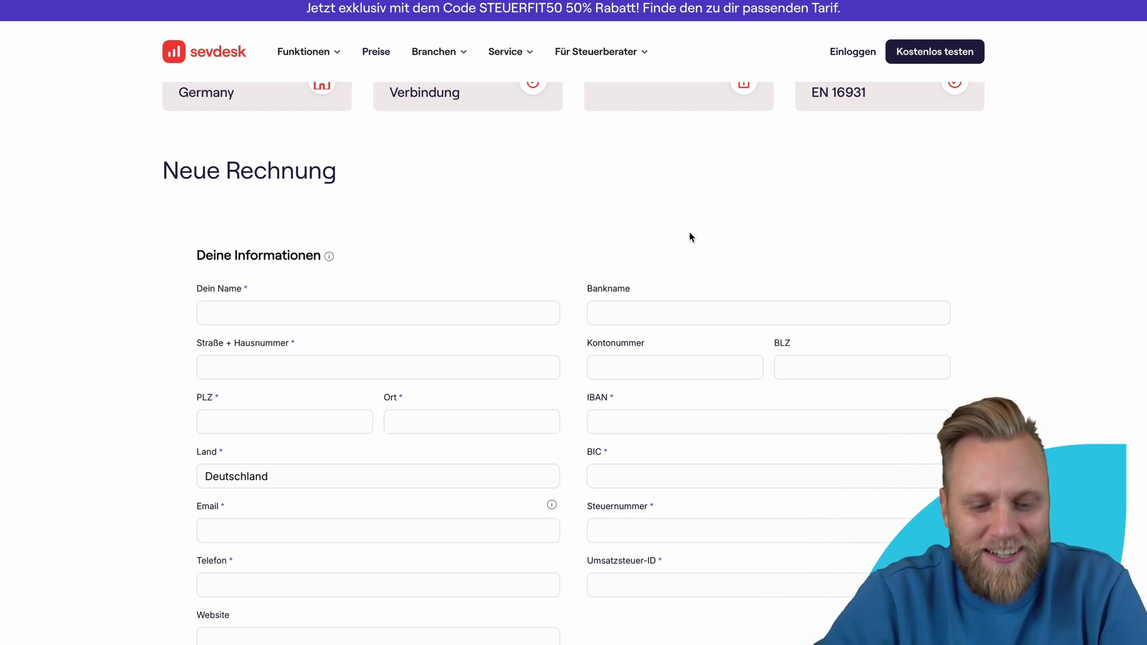
scroll(680, 239, "down", 1)
scroll(472, 245, "down", 1)
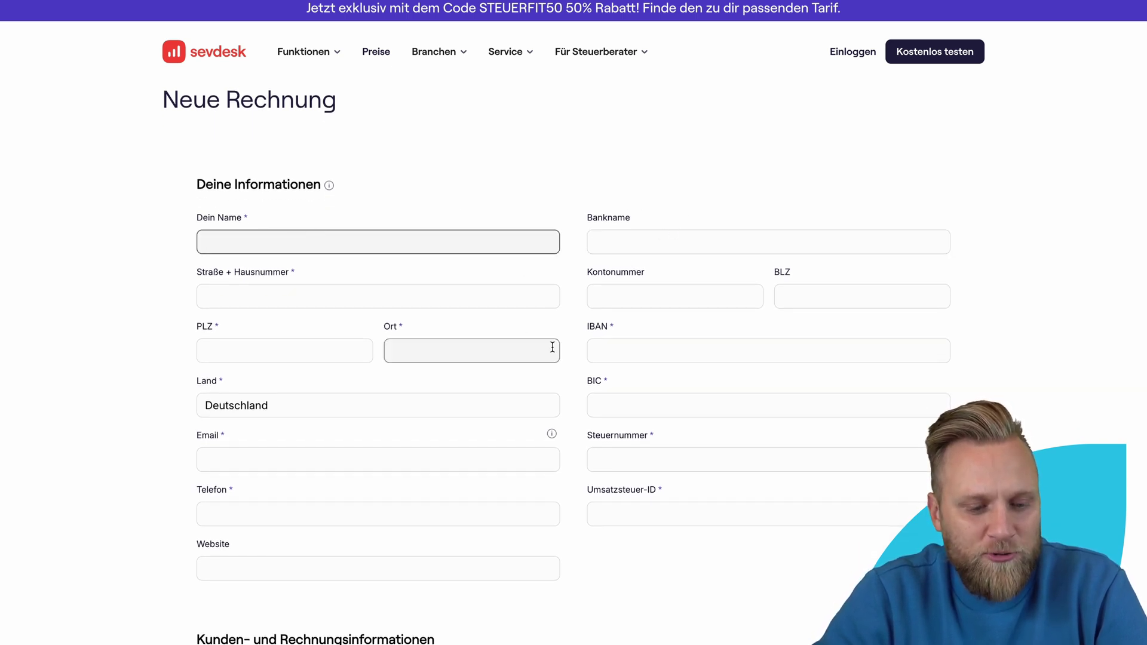
scroll(378, 378, "down", 2)
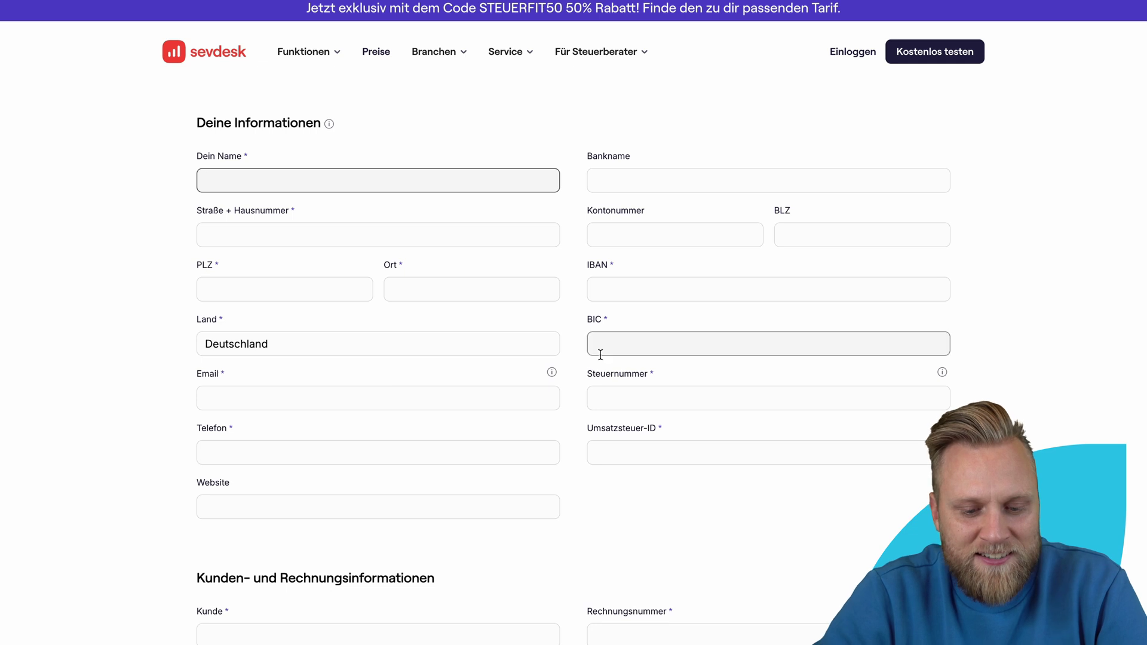
scroll(479, 430, "down", 3)
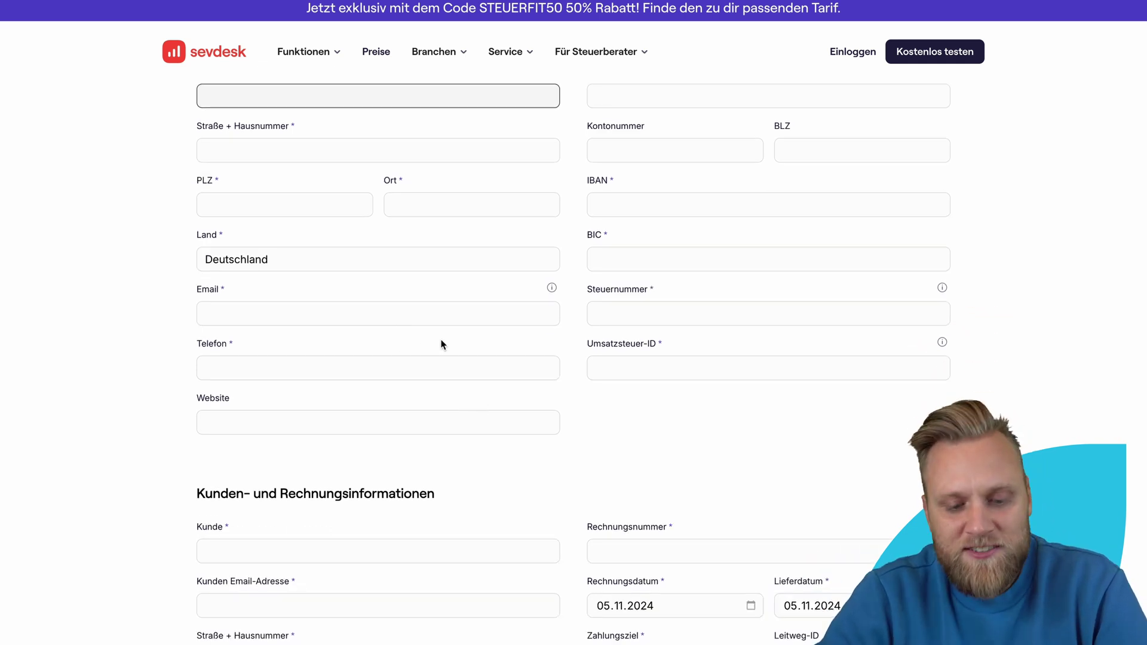
scroll(542, 412, "down", 10)
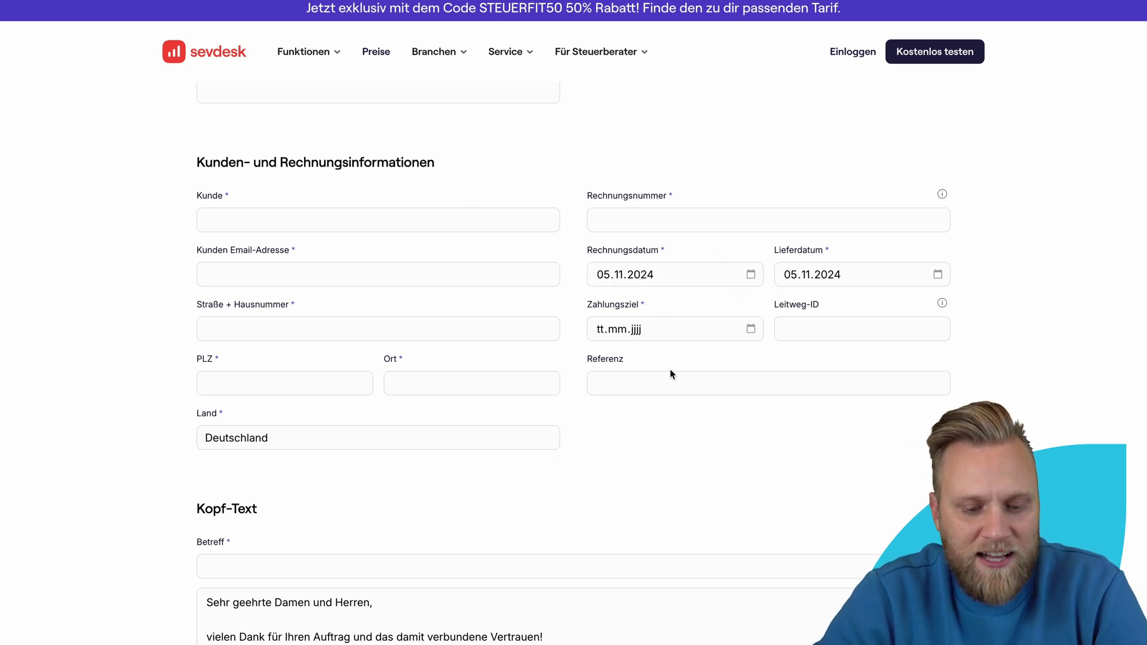
scroll(670, 354, "down", 10)
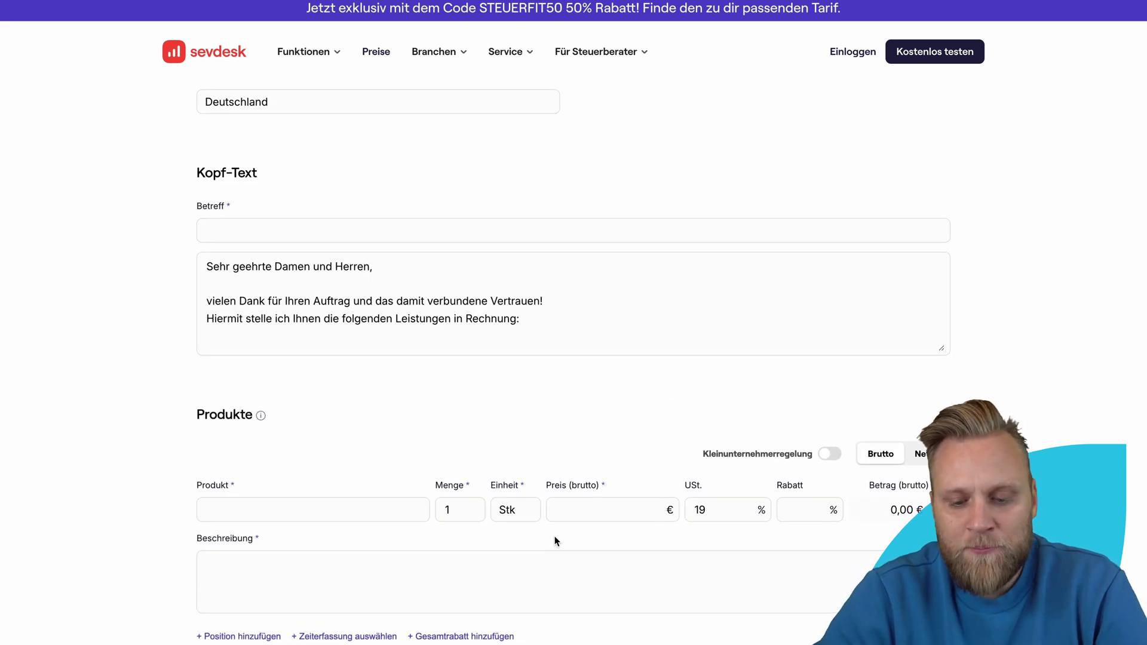
scroll(590, 521, "down", 3)
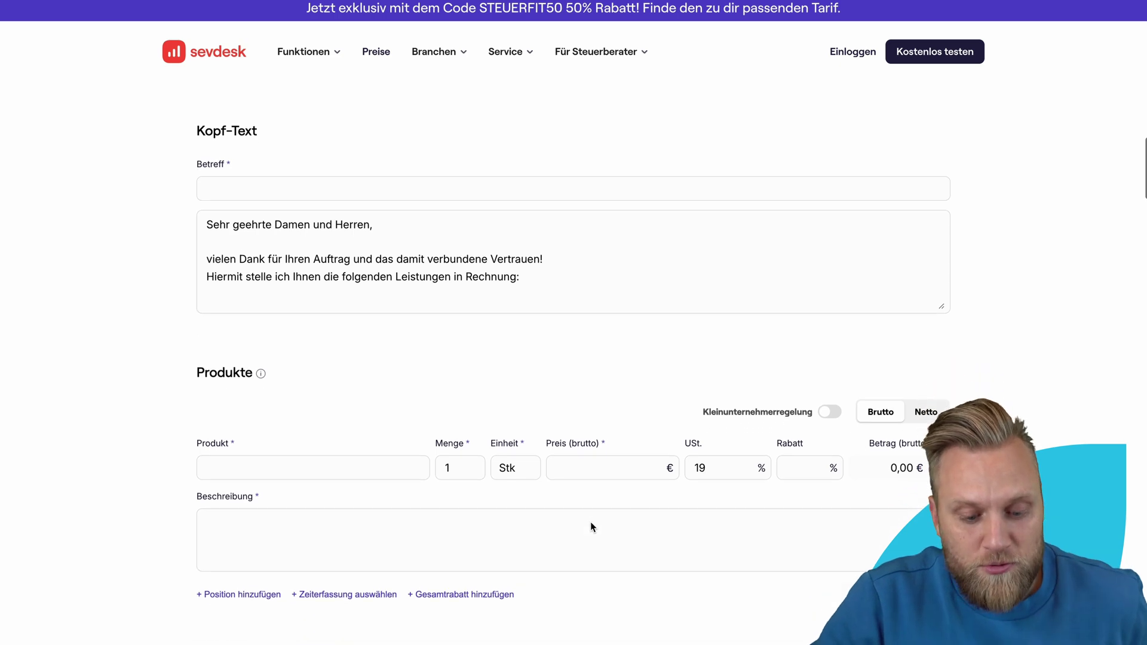
scroll(590, 522, "down", 8)
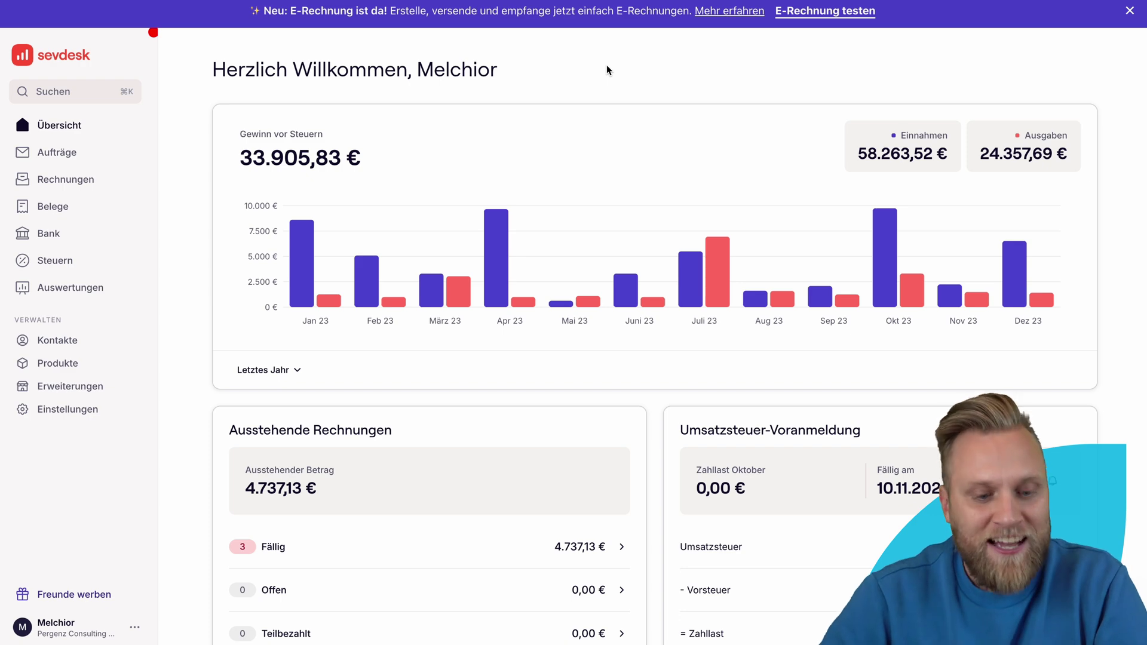
Step: Go from the overview dashboard to the Rechnungen invoice list
mouse_move(653, 289)
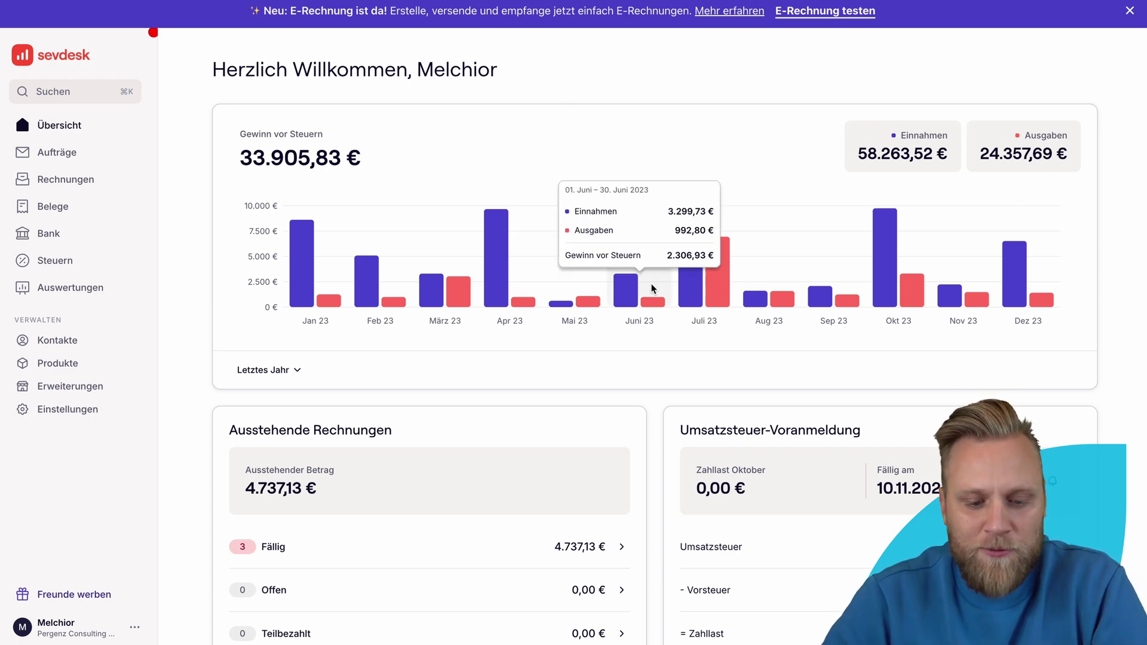
scroll(653, 289, "down", 9)
scroll(652, 288, "up", 9)
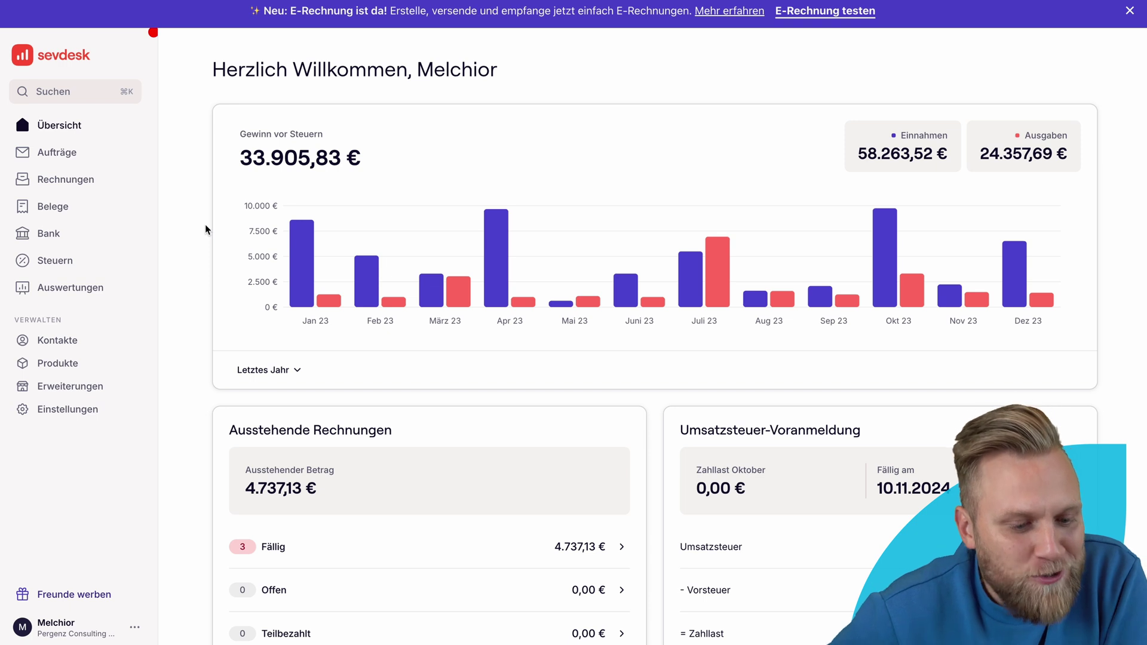
left_click(105, 186)
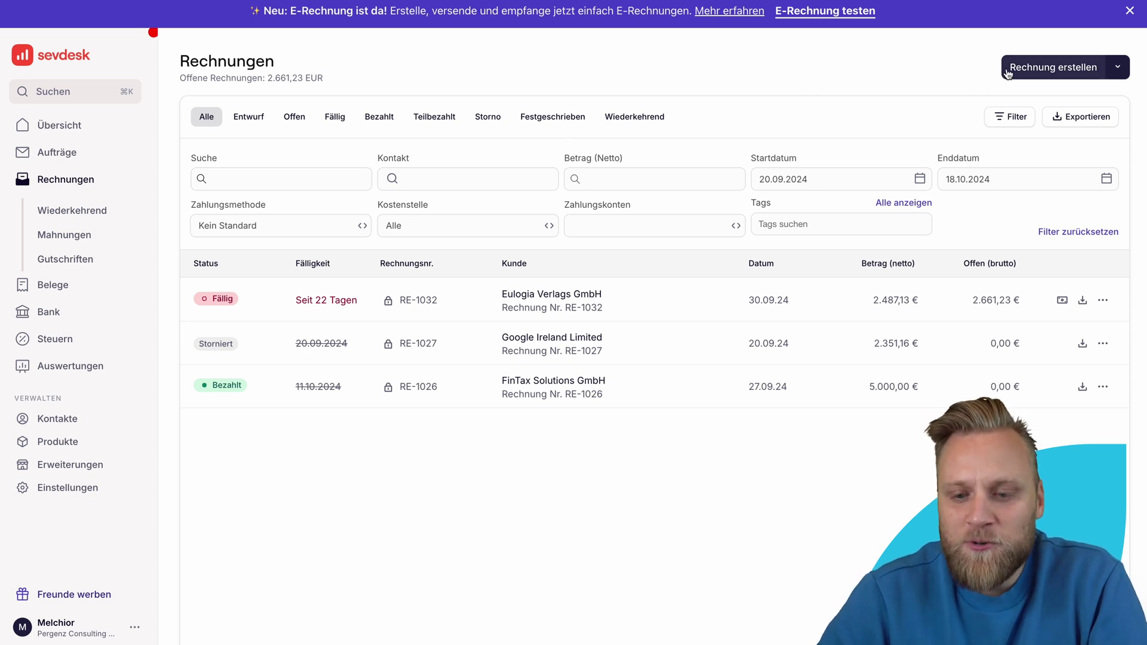
Step: Create a new invoice, prefilled as RE-1033 dated 05.11.2024
left_click(1053, 68)
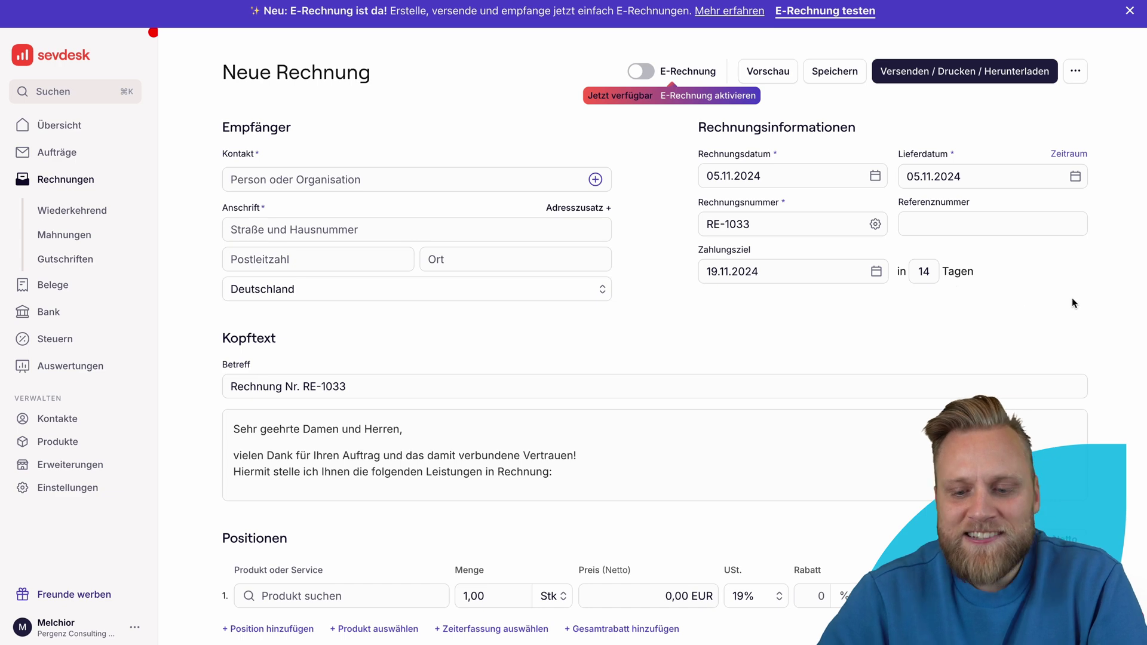
scroll(1110, 309, "down", 5)
scroll(1110, 309, "up", 5)
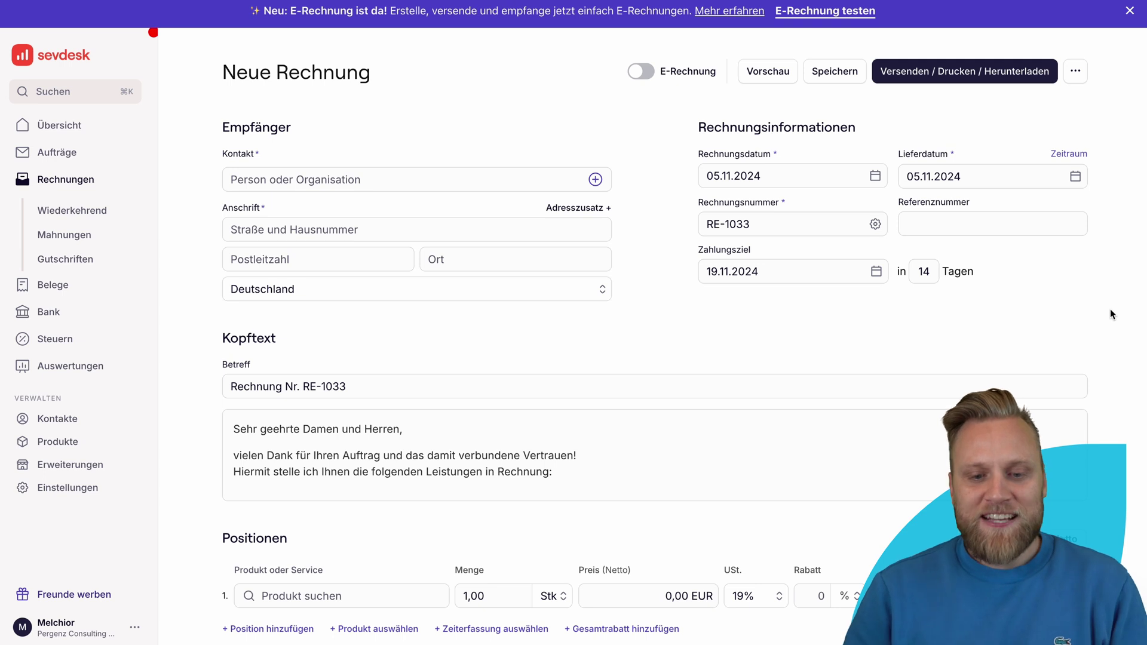
Step: Switch the invoice to an E-Rechnung, leaving the toggle on
left_click(643, 72)
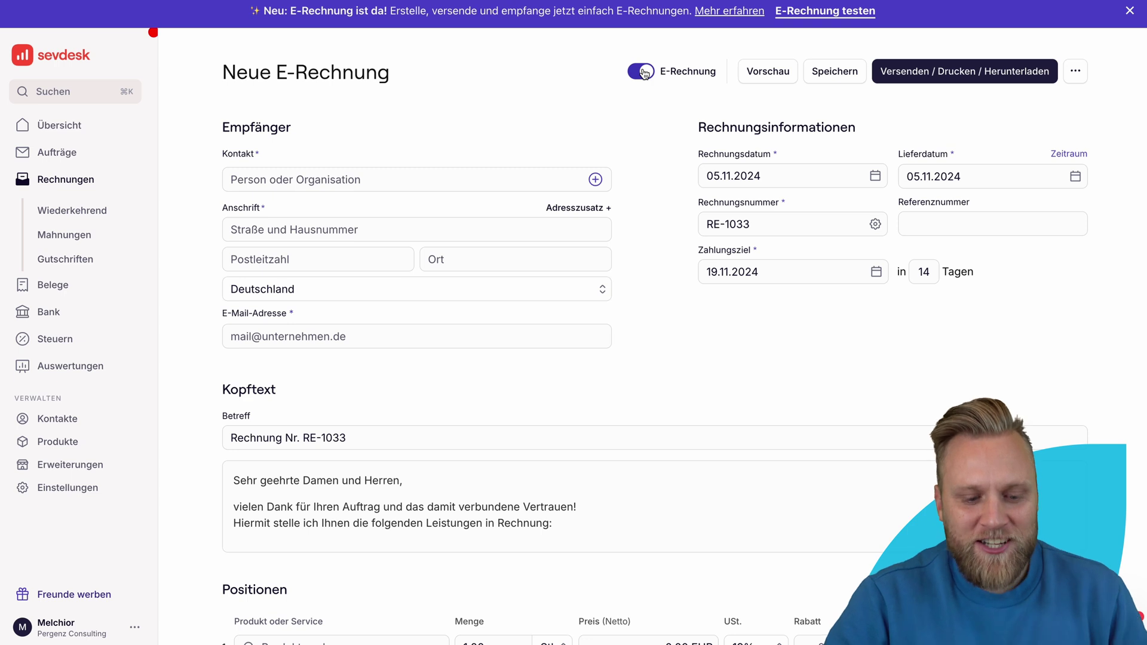
left_click(643, 73)
left_click(642, 73)
left_click(643, 72)
left_click(642, 73)
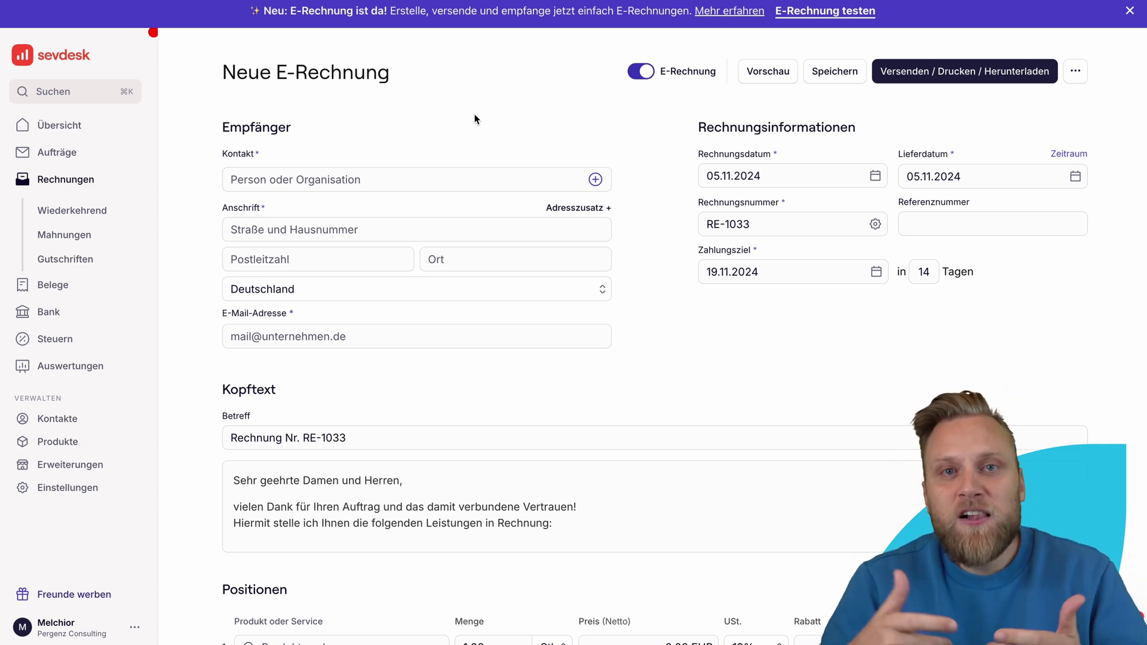
Step: Search 'Tax', choose TaxDigital GmbH as Kontakt and adopt its last-invoice data
left_click(412, 179)
type("Tax")
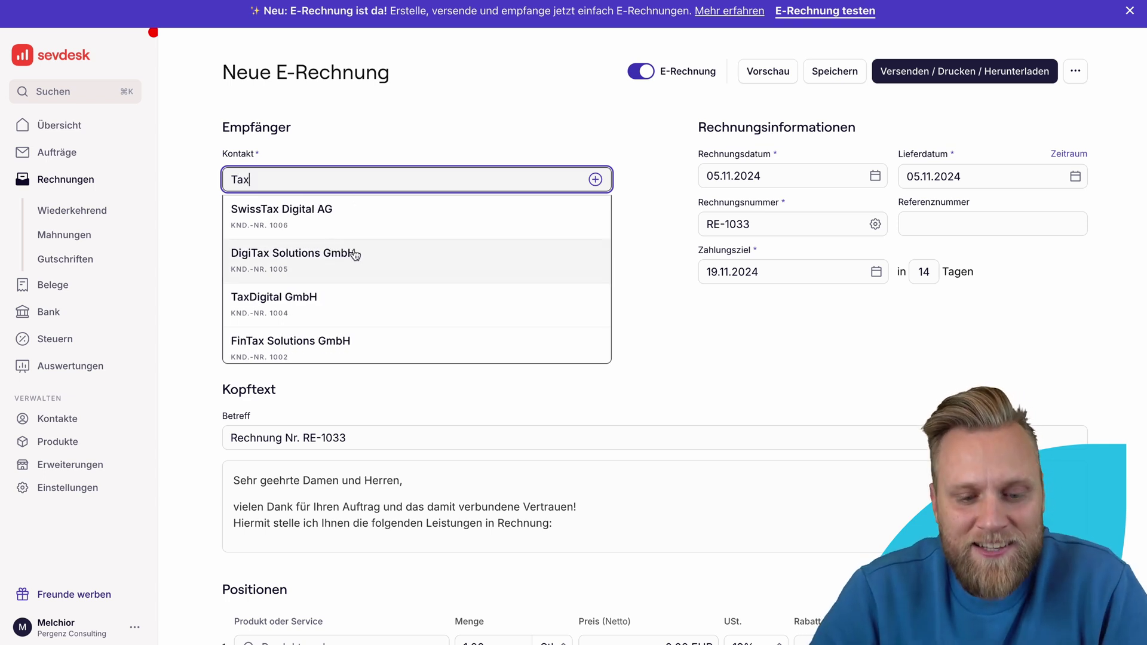
left_click(359, 296)
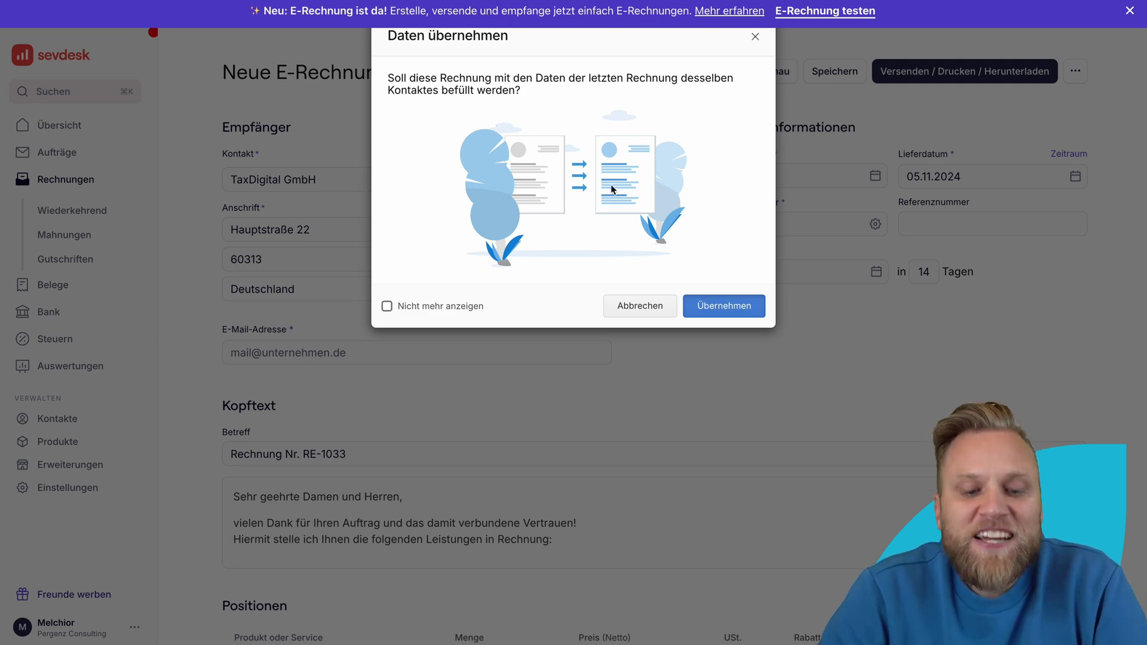
left_click(715, 306)
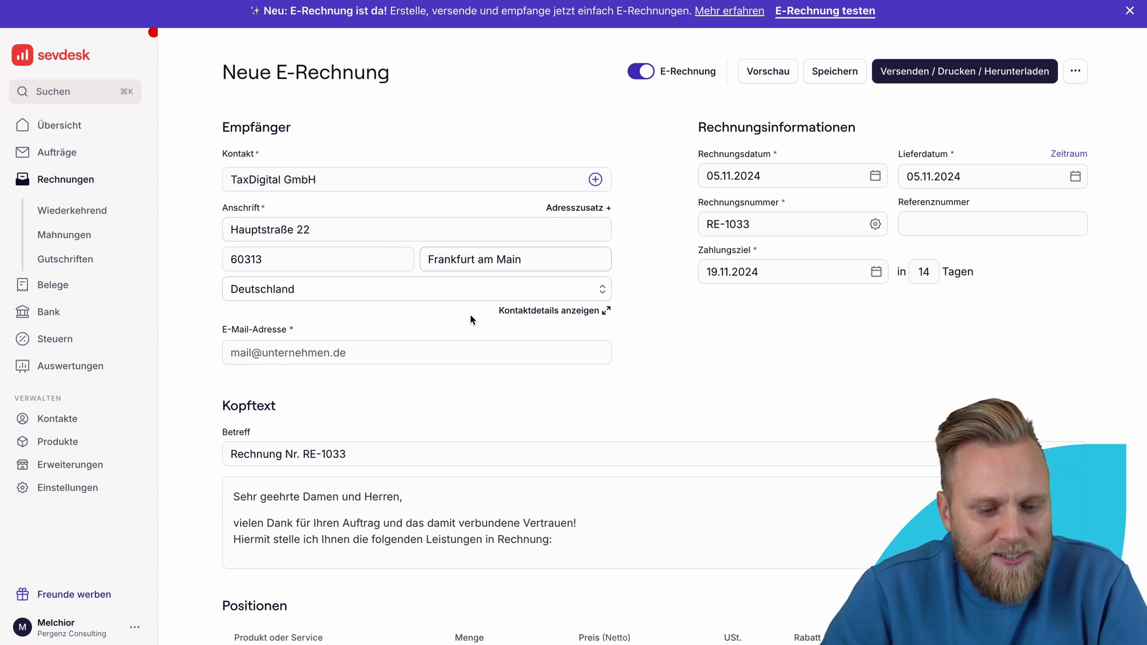
Step: Fill in the customer's e-mail address
scroll(409, 306, "down", 1)
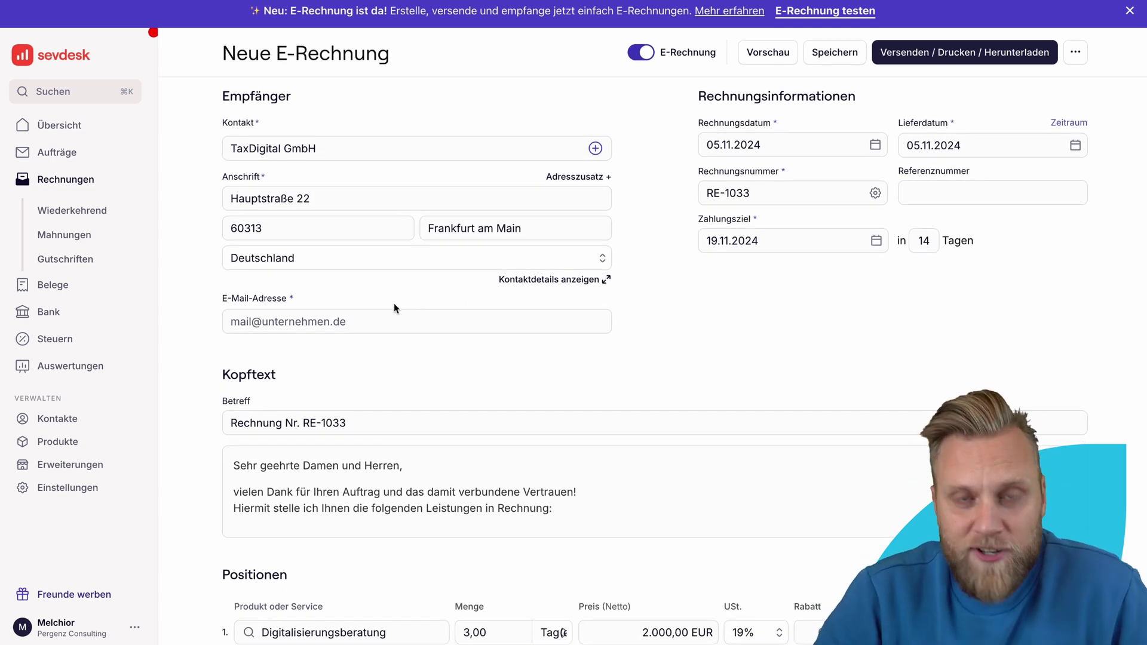
left_click(409, 317)
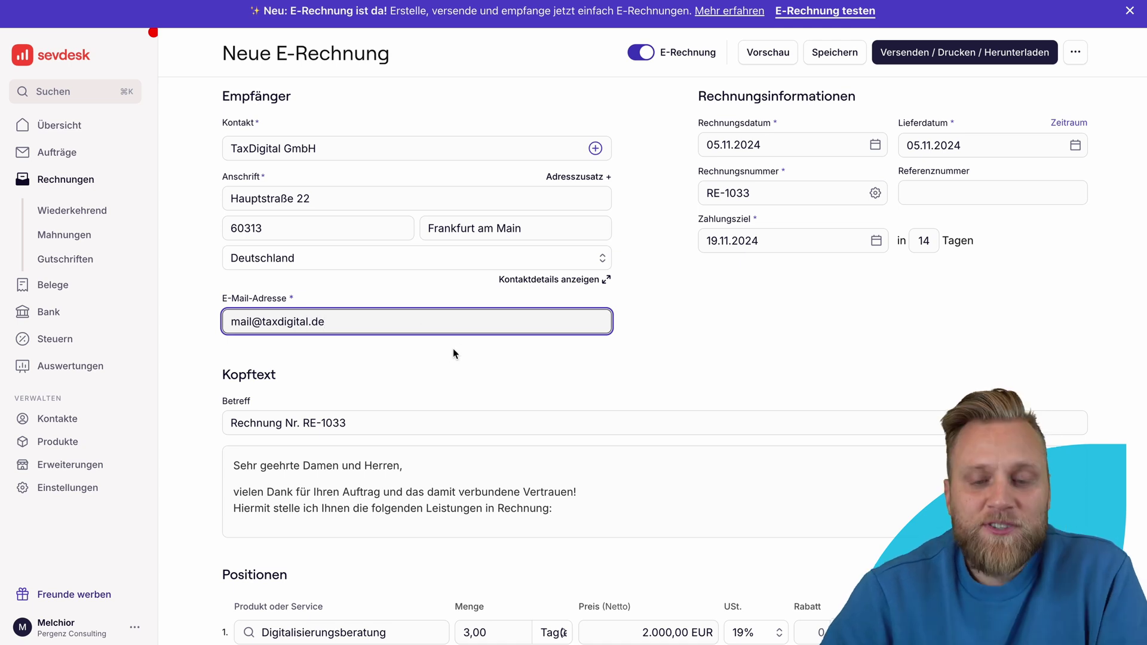
left_click(457, 347)
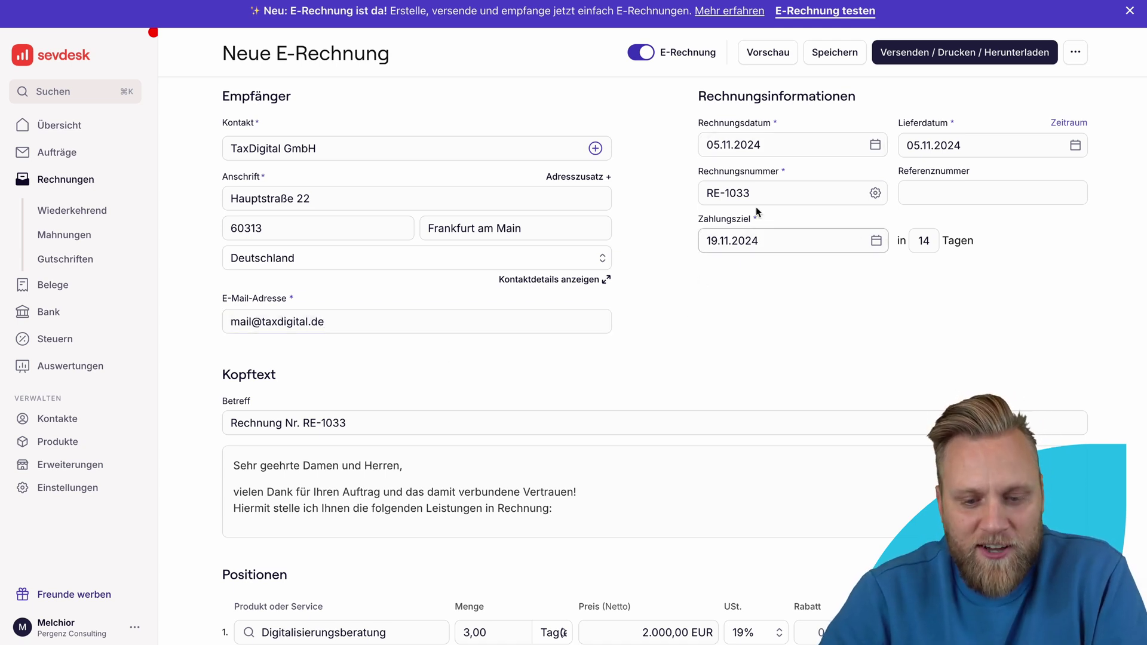
Step: Keep invoice date 05.11.2024 and set a Leistungszeitraum of 01.10.2024 – 31.10.2024
left_click(874, 145)
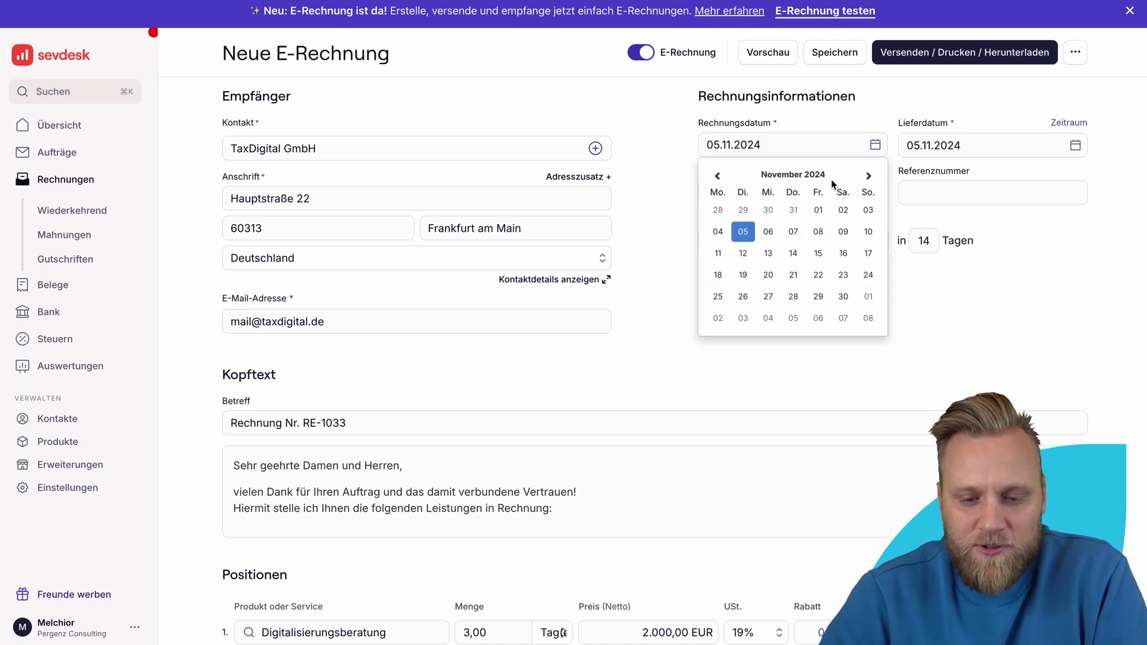
left_click(741, 236)
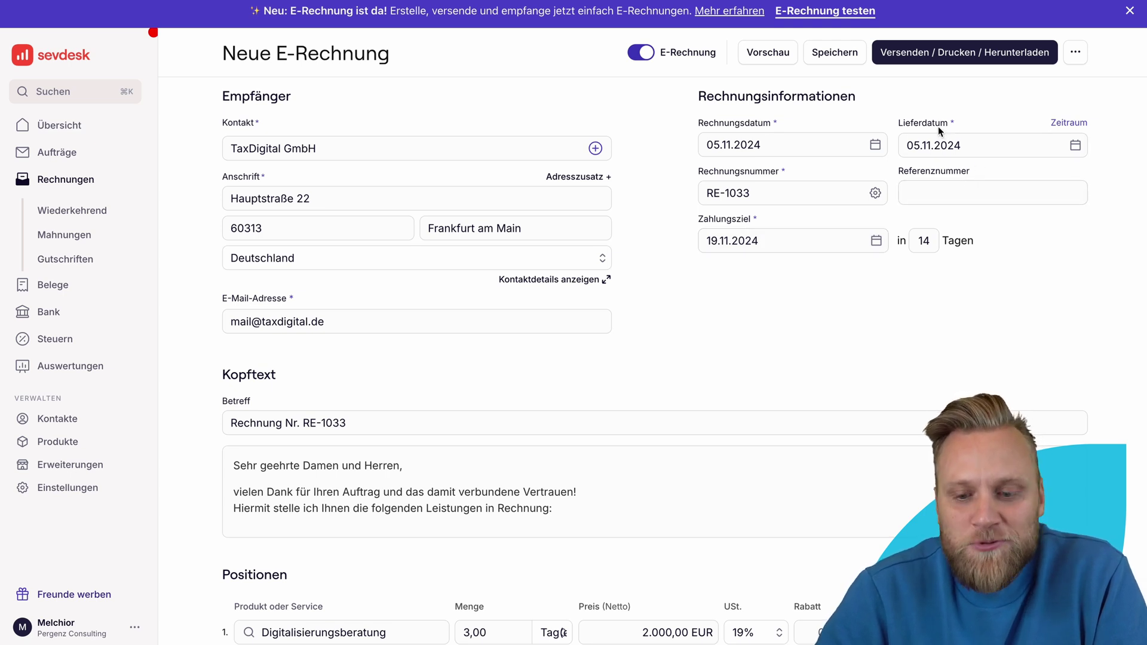
left_click(1069, 123)
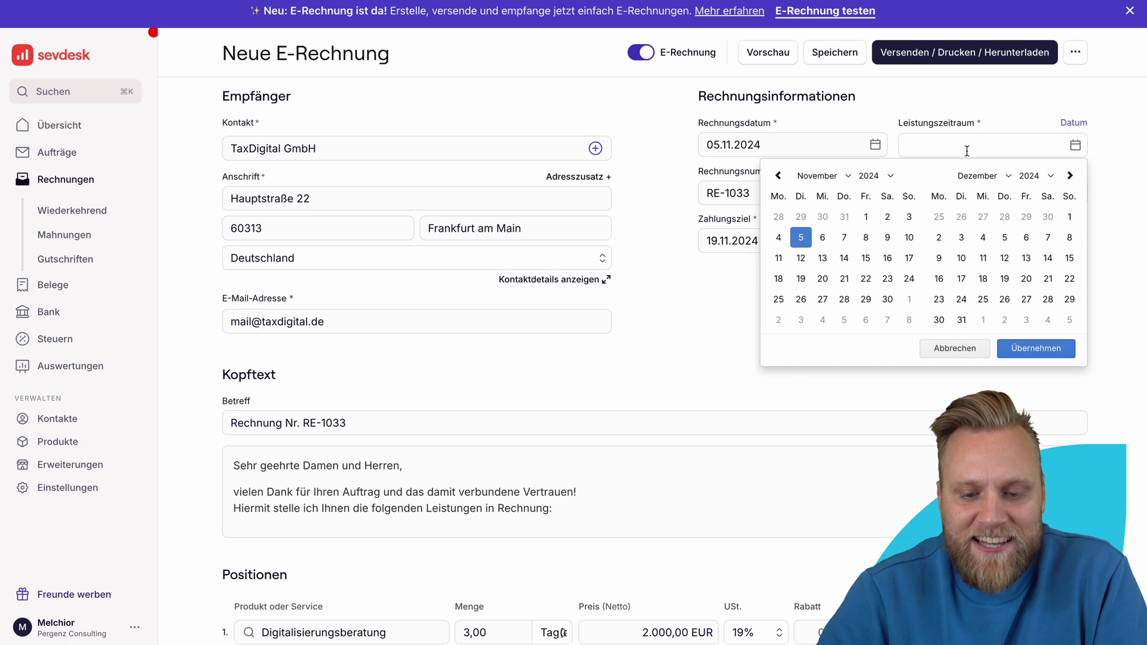
left_click(778, 175)
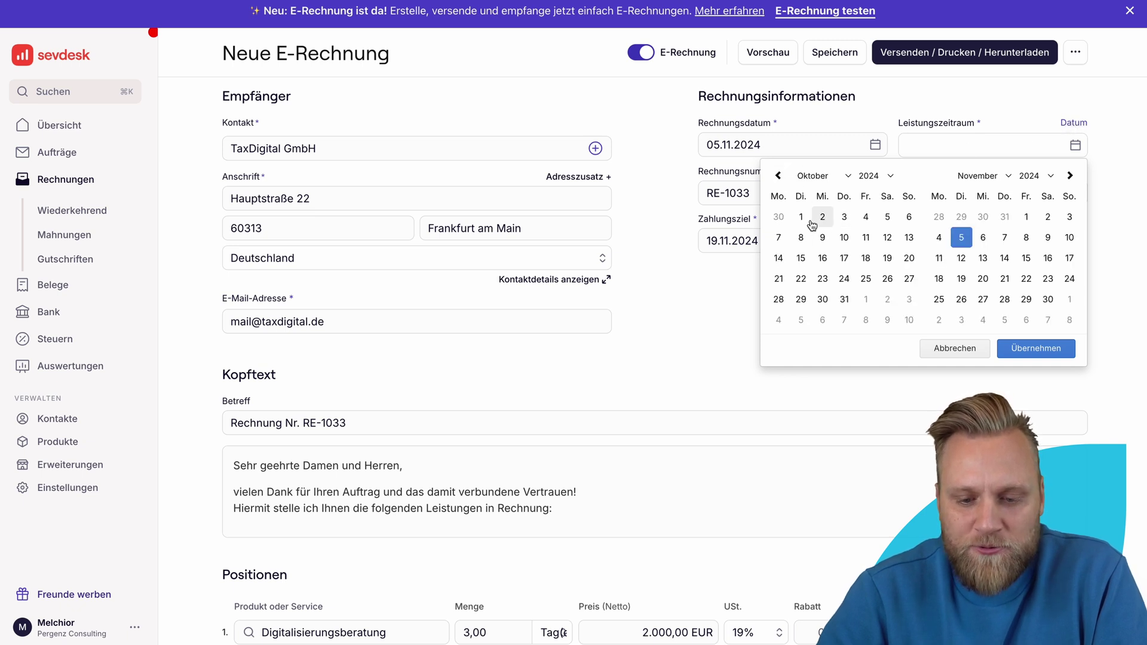
left_click(801, 217)
left_click(844, 299)
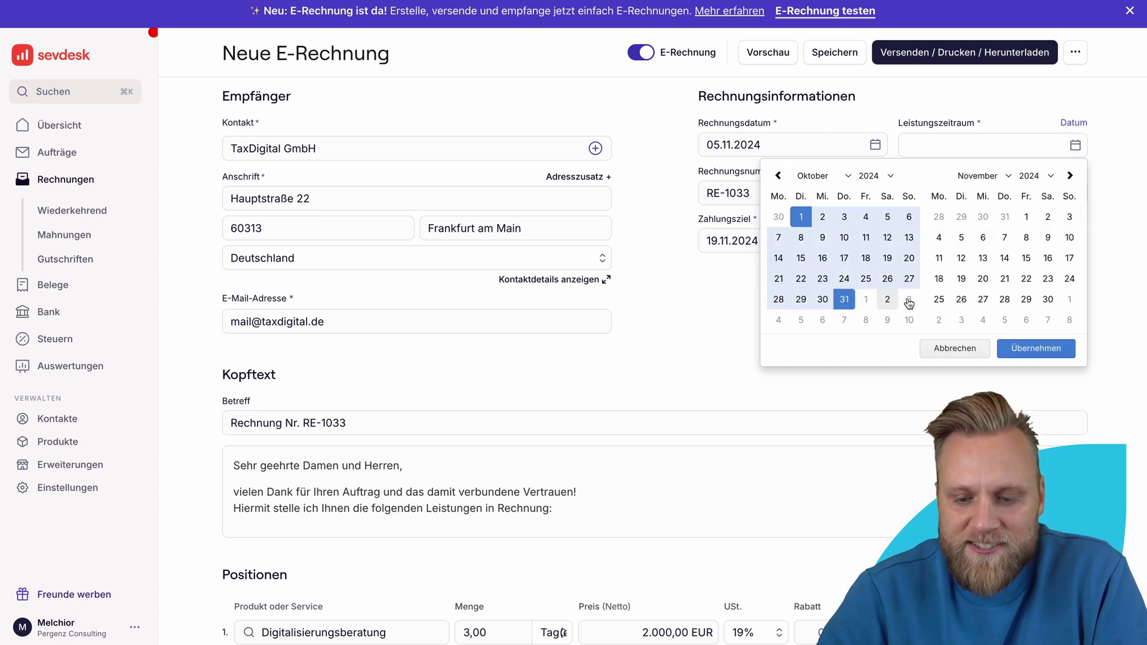
left_click(1018, 351)
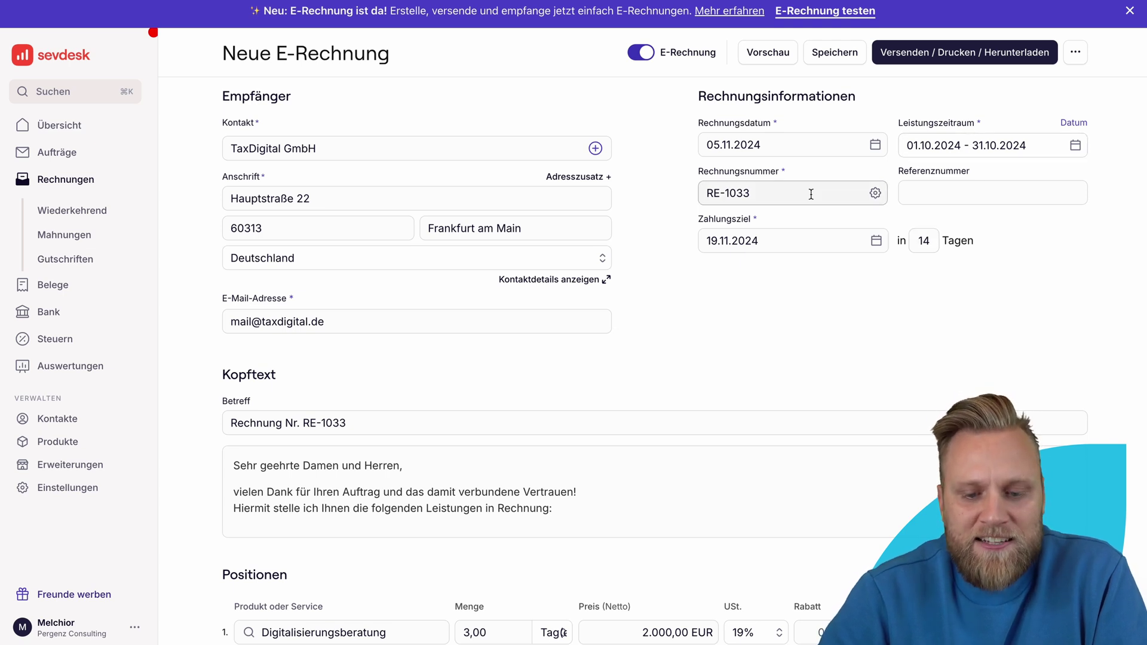
left_click(833, 193)
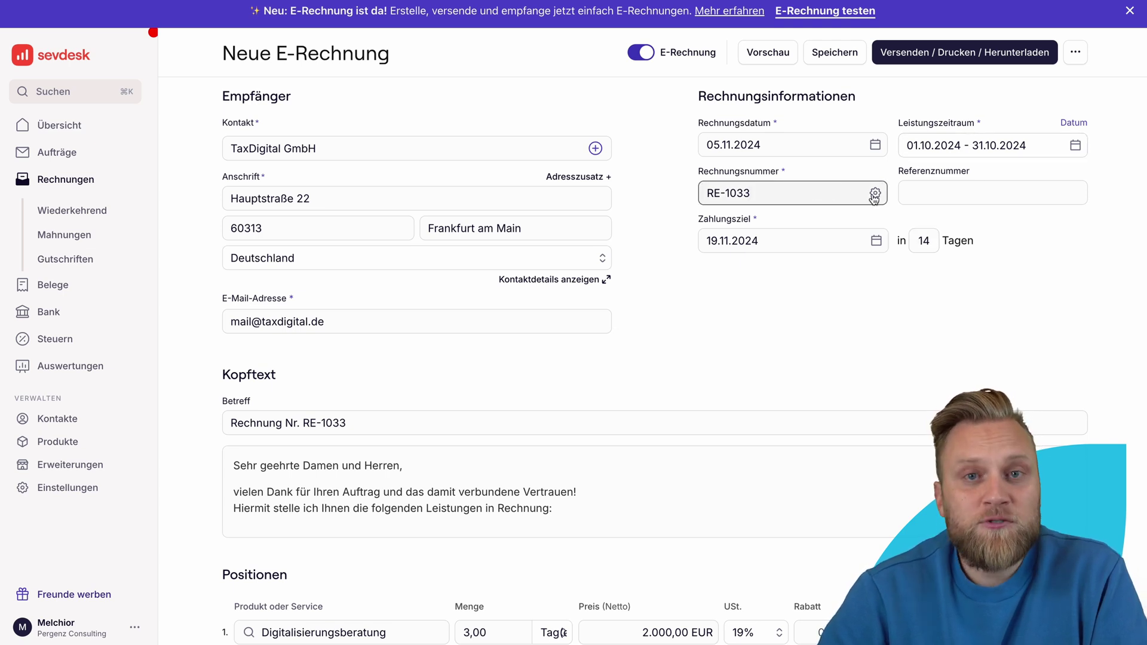
left_click(875, 194)
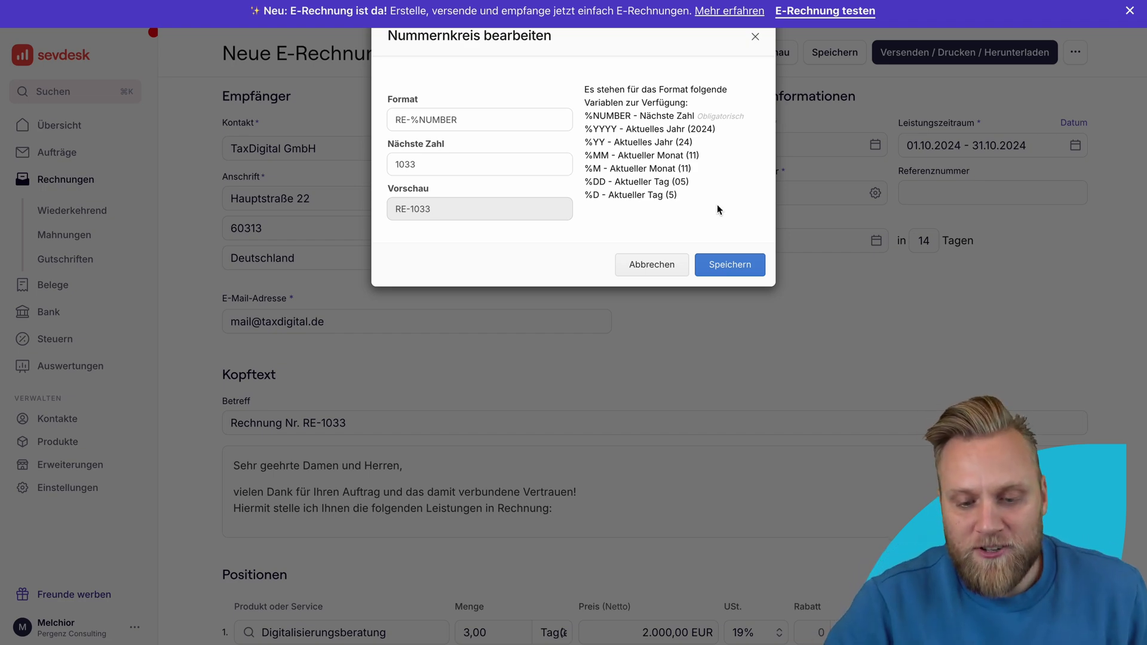
left_click(726, 267)
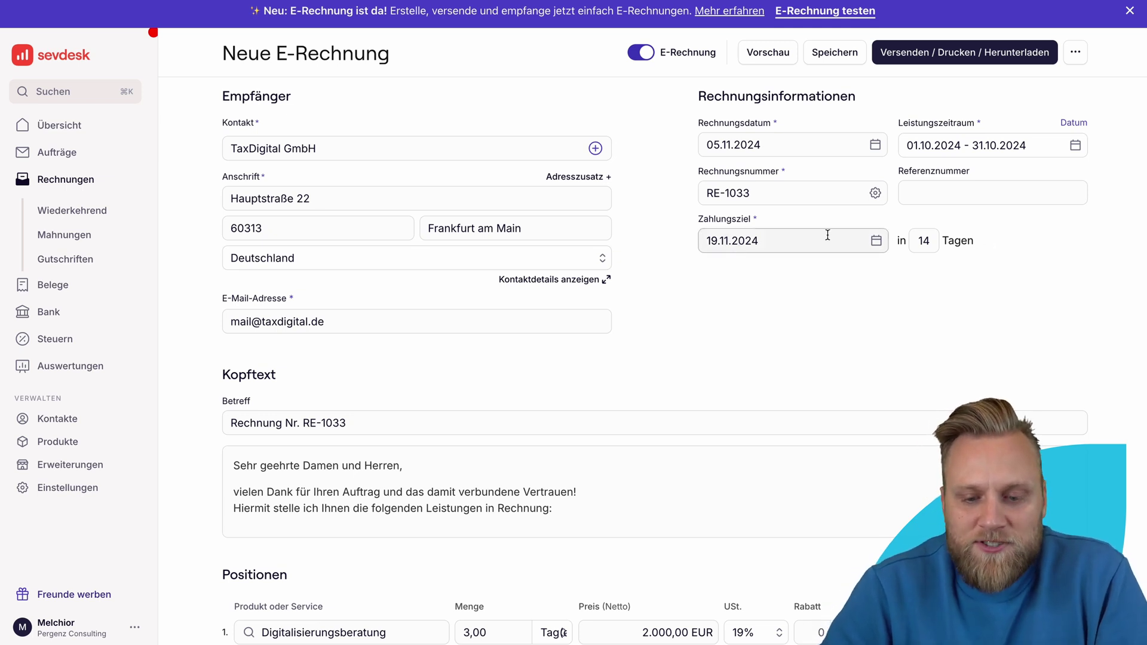
Step: Change the payment term from 14 to 30 days
double_click(924, 240)
type("30")
left_click(928, 374)
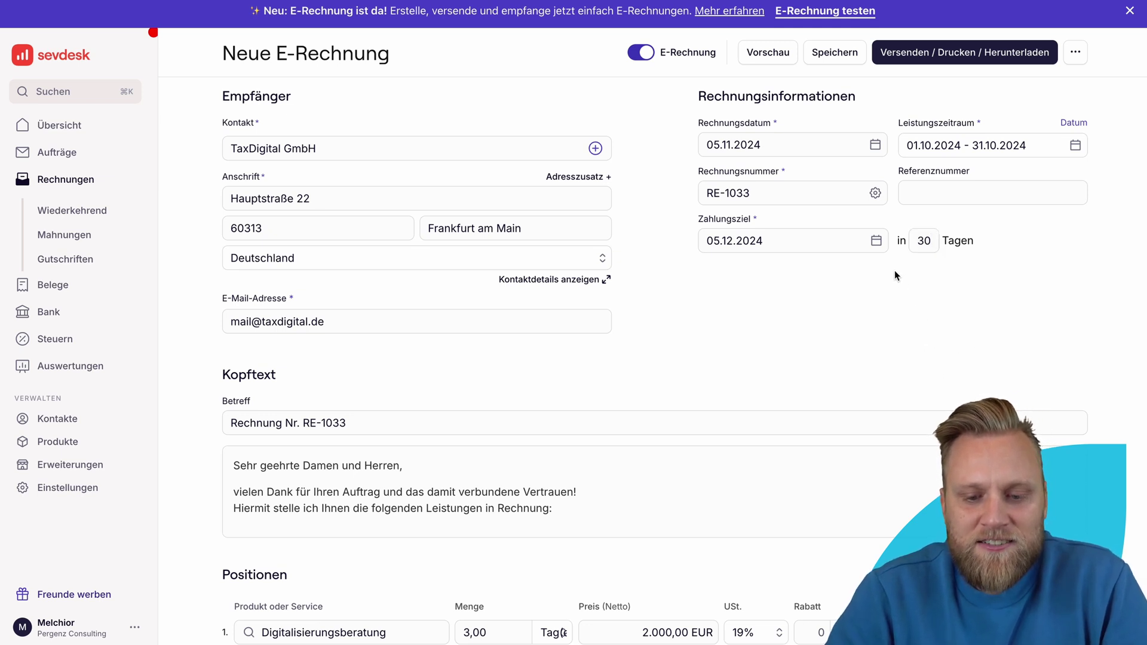
Step: Set the Digitalisierungsberatung line to quantity 1 with unit 'pauschal'
scroll(666, 338, "down", 3)
scroll(364, 317, "down", 2)
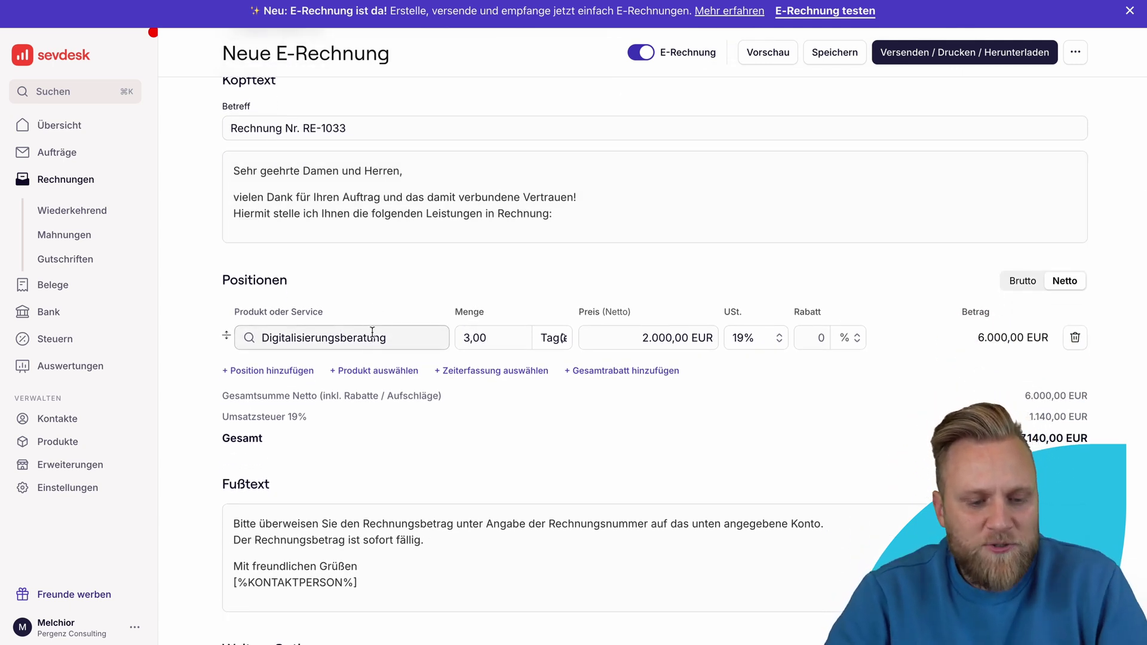
scroll(583, 339, "up", 5)
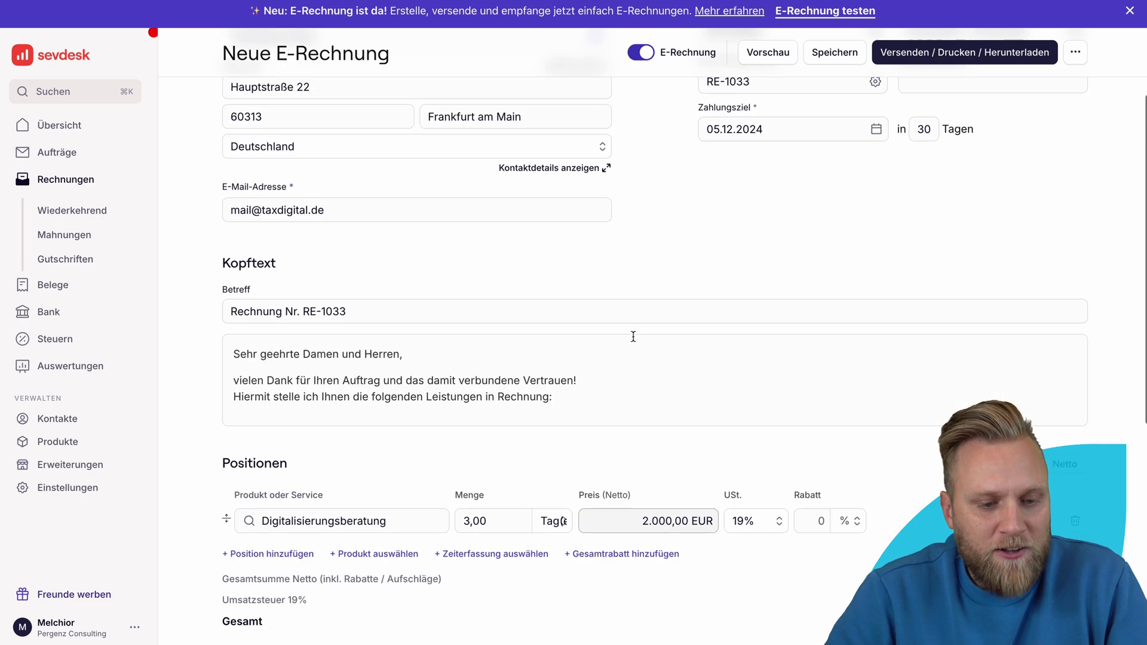
scroll(491, 353, "down", 5)
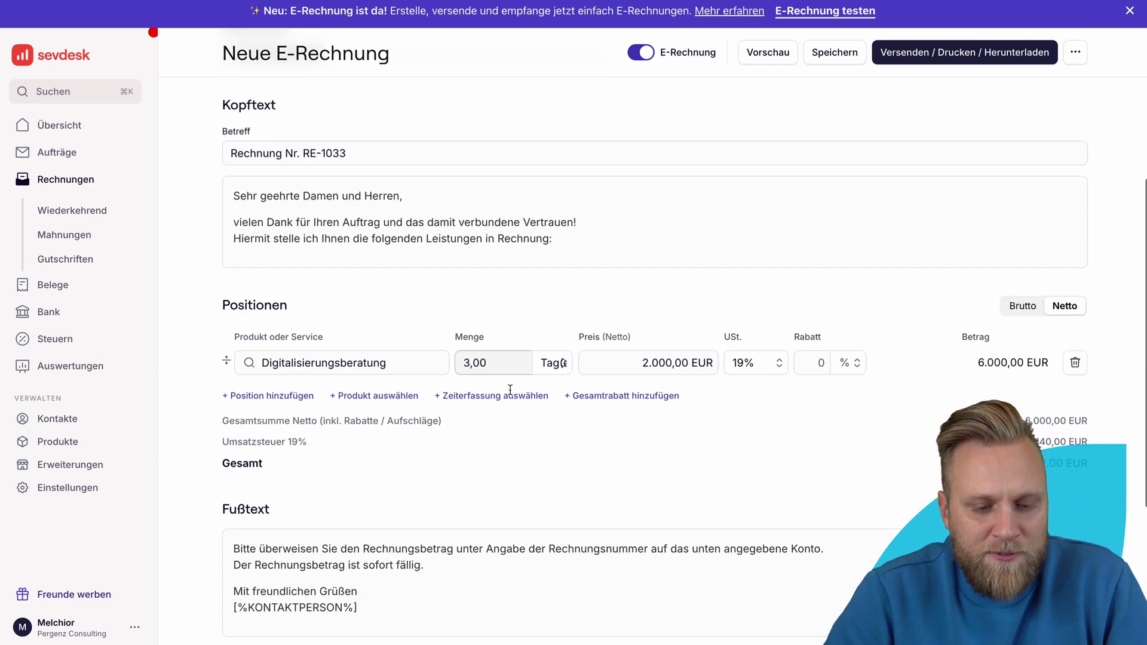
left_click(519, 366)
type("1")
key("Tab")
key("Escape")
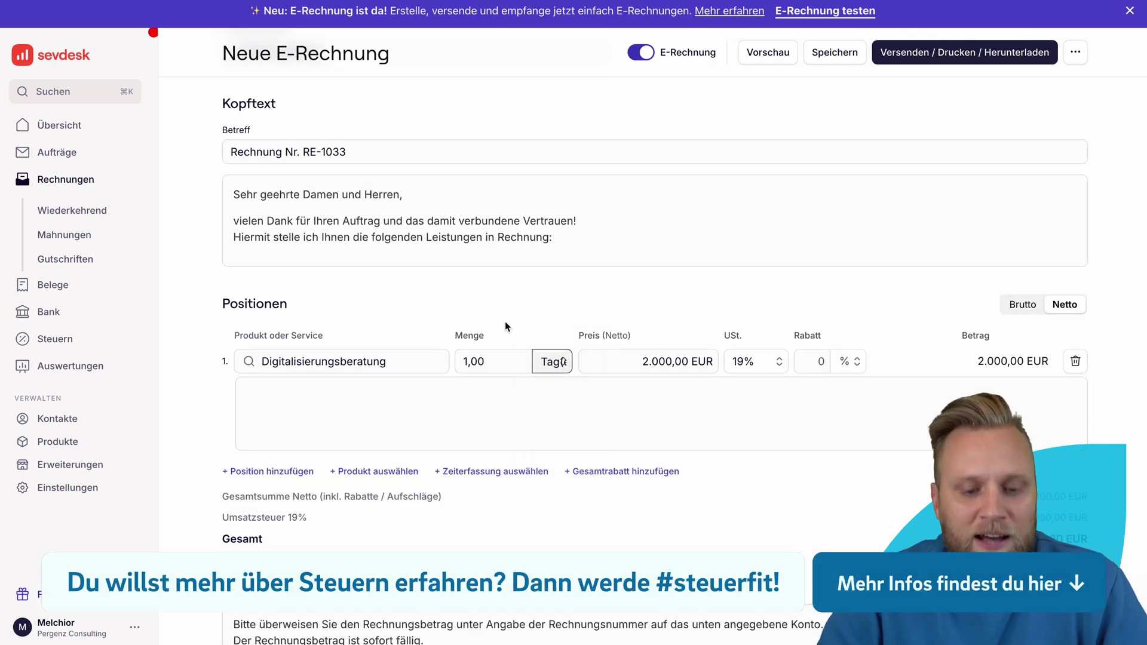
left_click(550, 370)
left_click(566, 318)
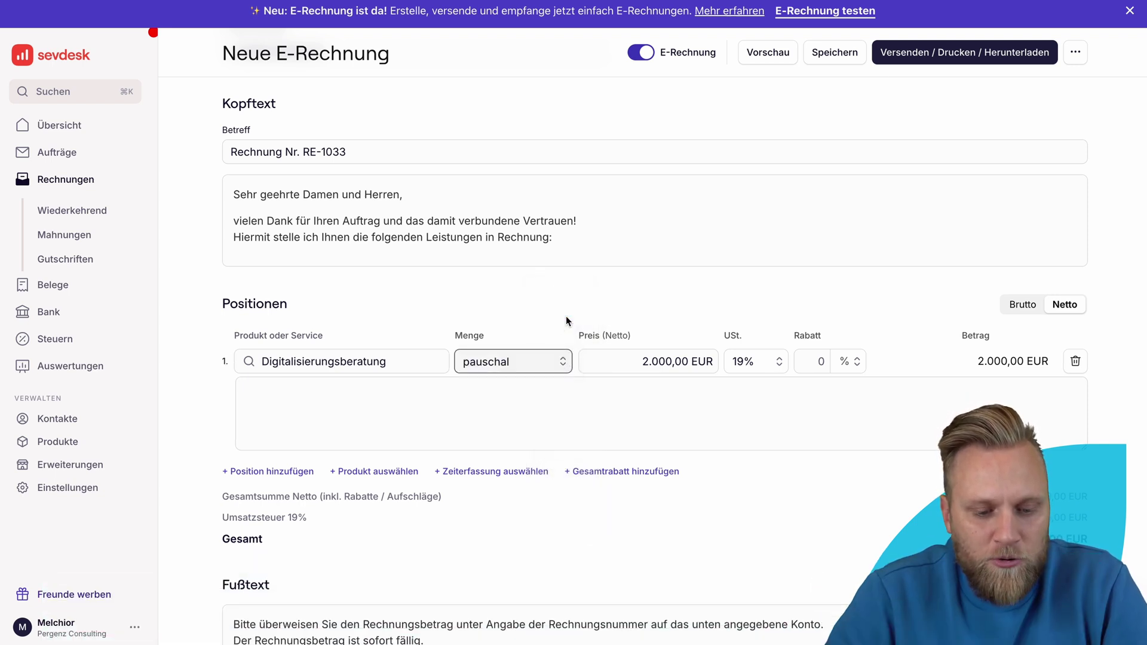
Step: Give the line a 5.000,00 EUR net price and a 20 % discount
left_click(623, 358)
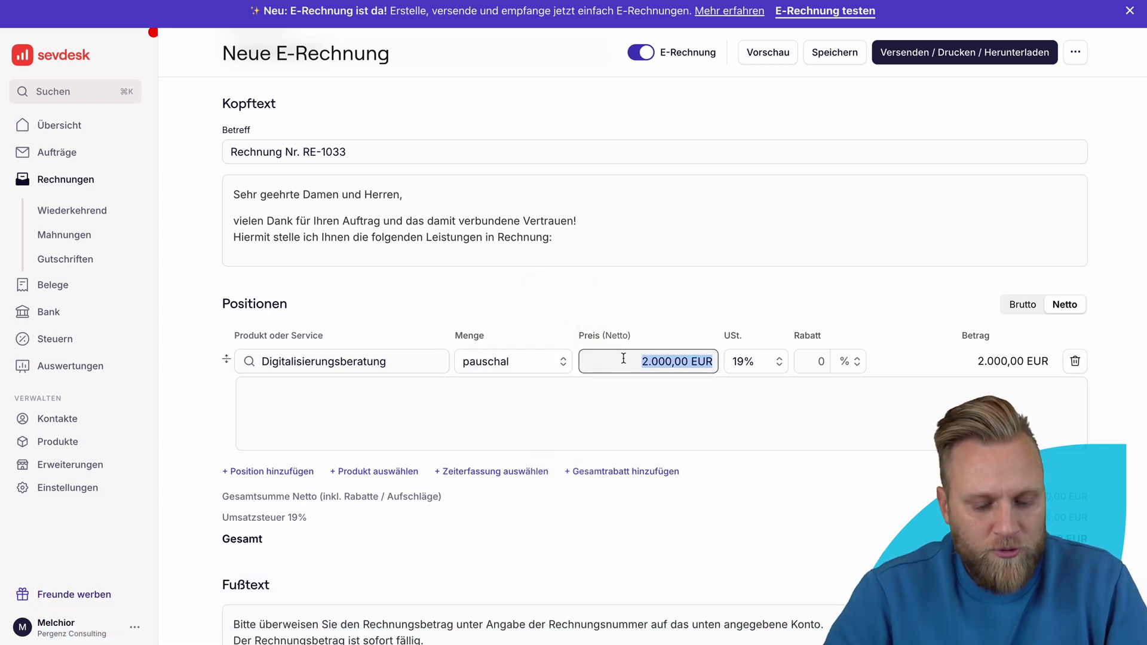
type("5.000")
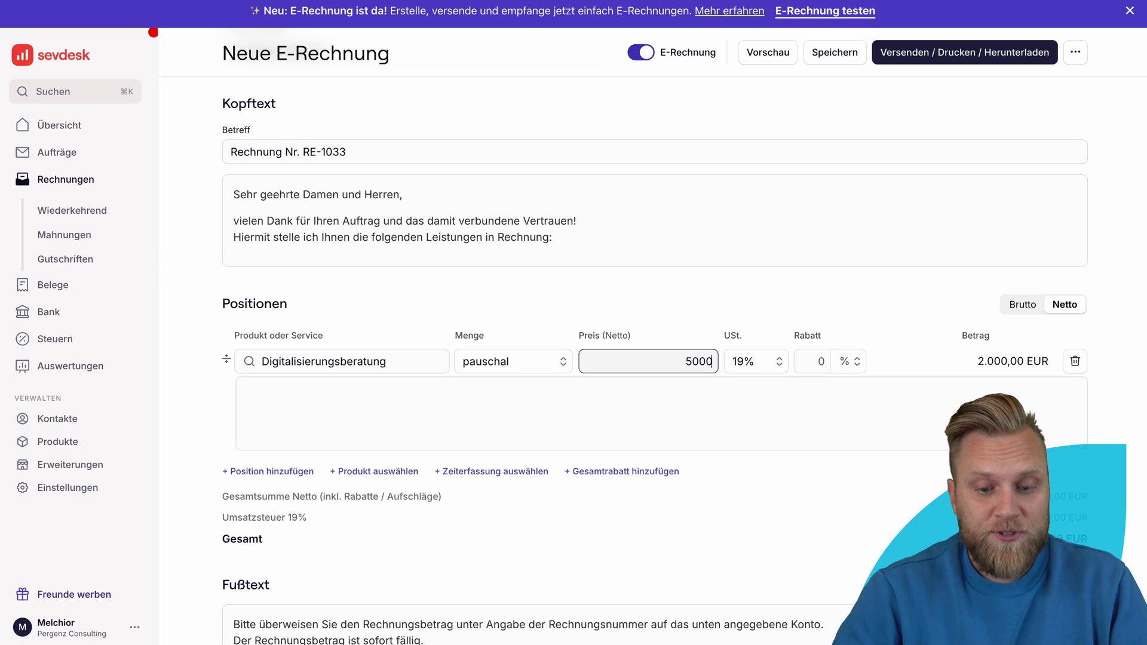
left_click(648, 313)
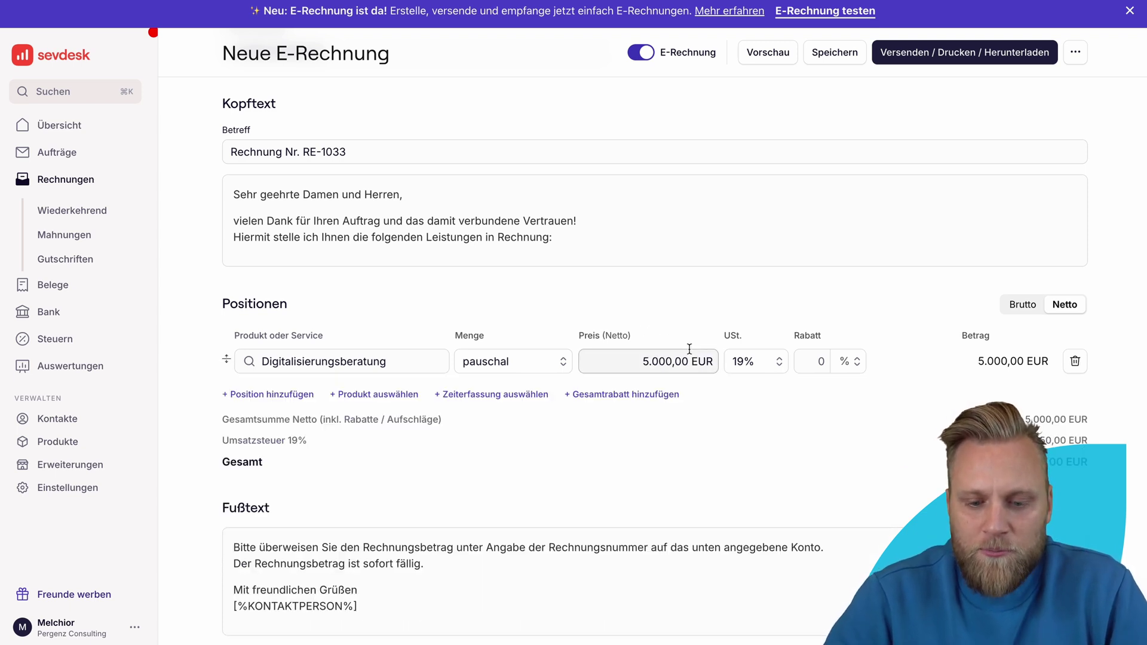
left_click(801, 359)
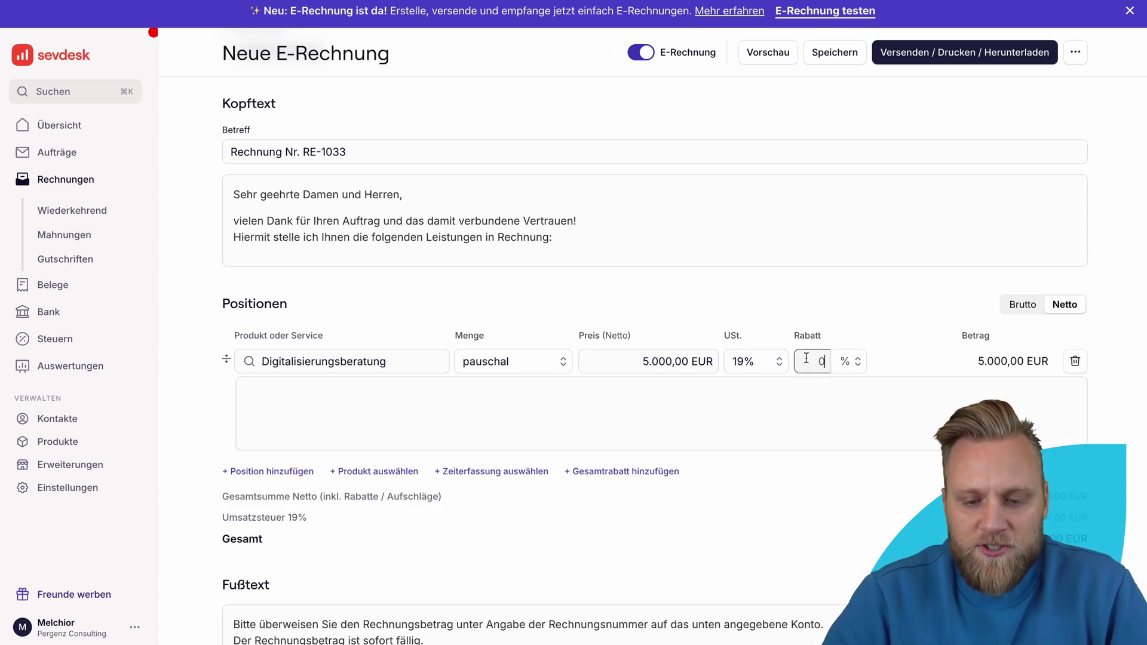
type("20")
left_click(791, 299)
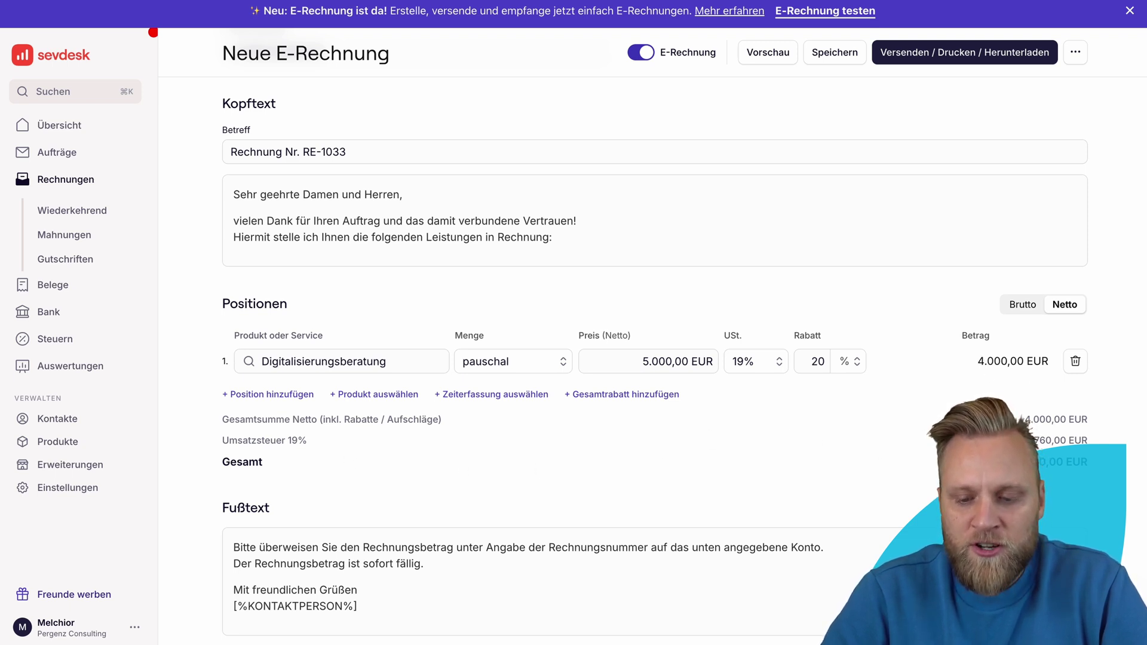
scroll(1014, 379, "down", 2)
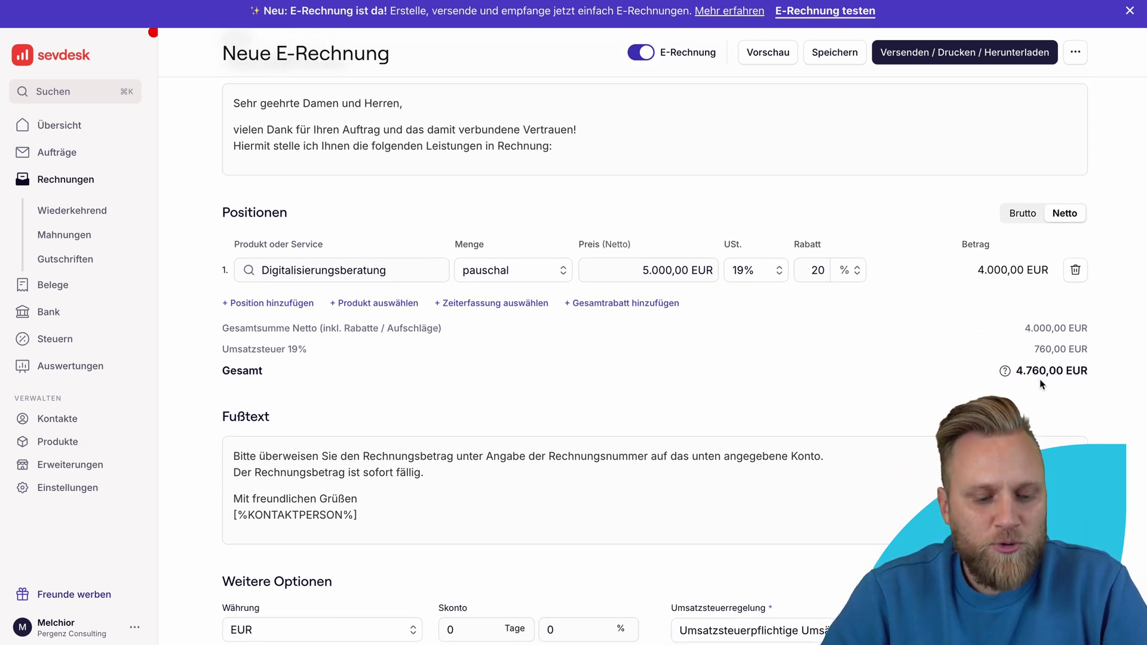
scroll(1040, 379, "down", 2)
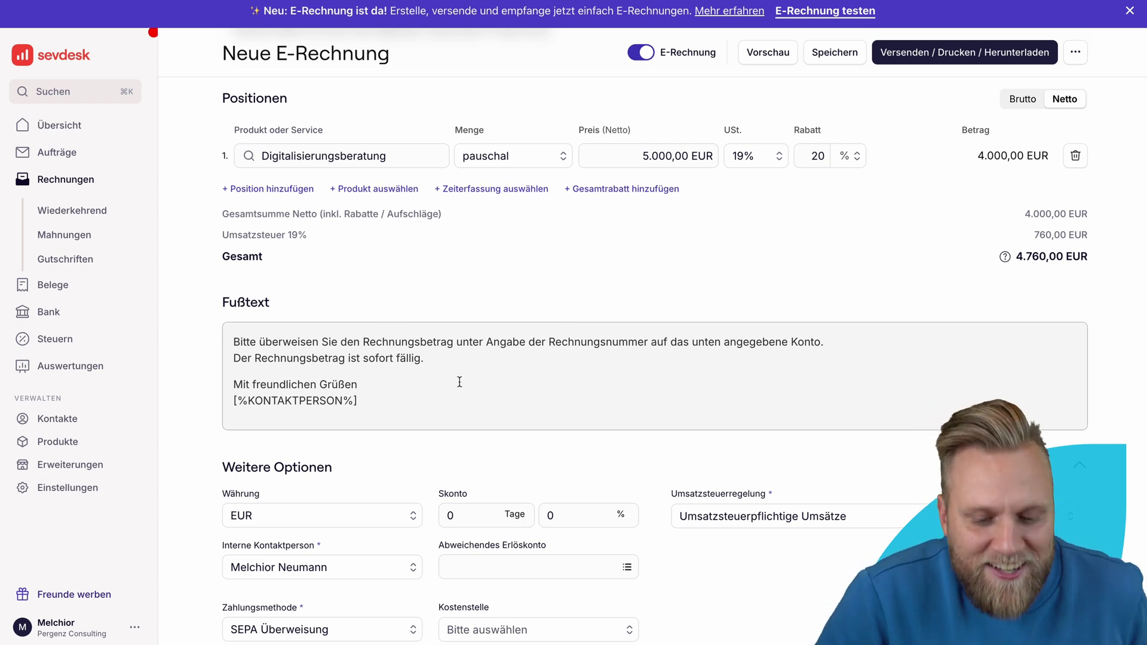
scroll(454, 385, "down", 1)
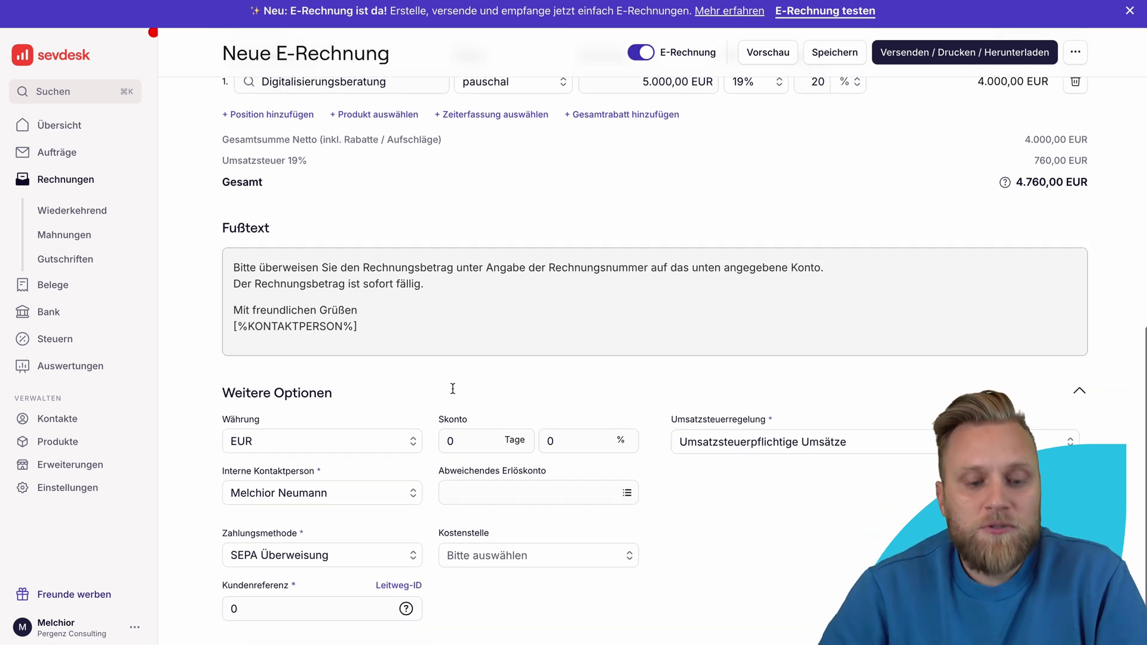
left_click(307, 442)
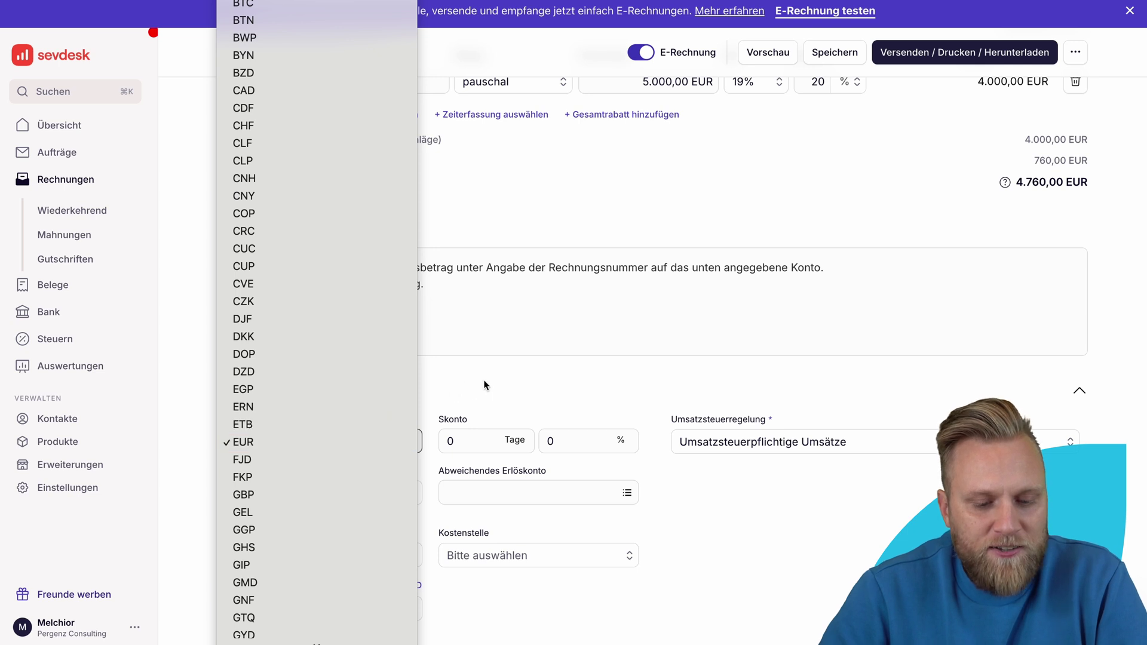
left_click(484, 385)
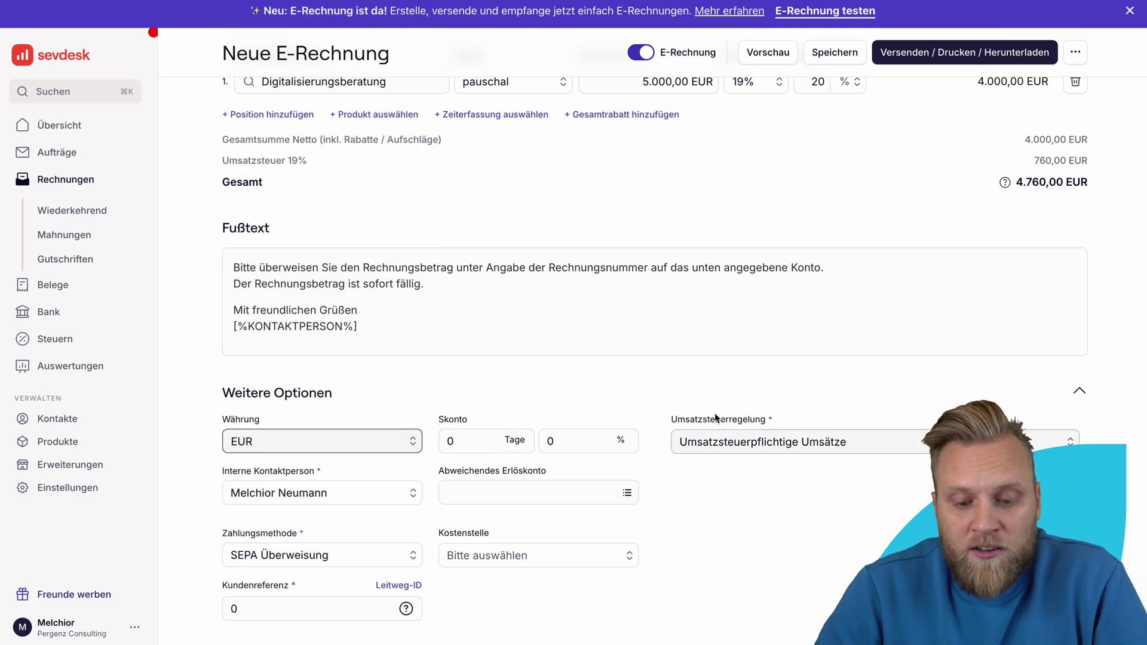
left_click(741, 442)
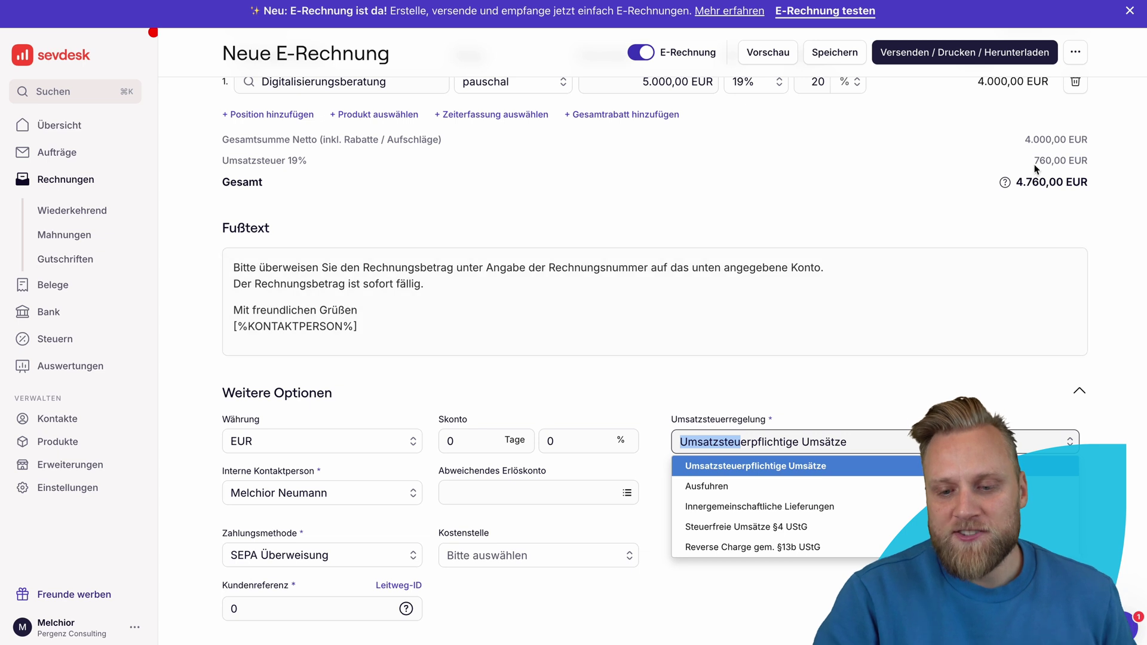
left_click(808, 465)
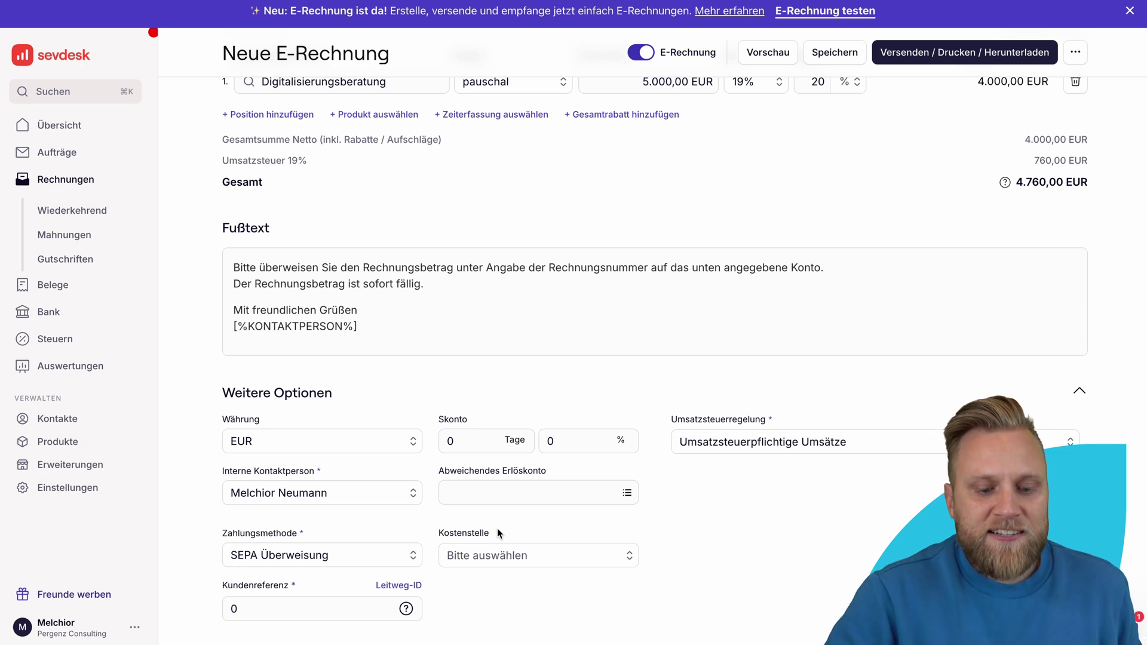
left_click(364, 551)
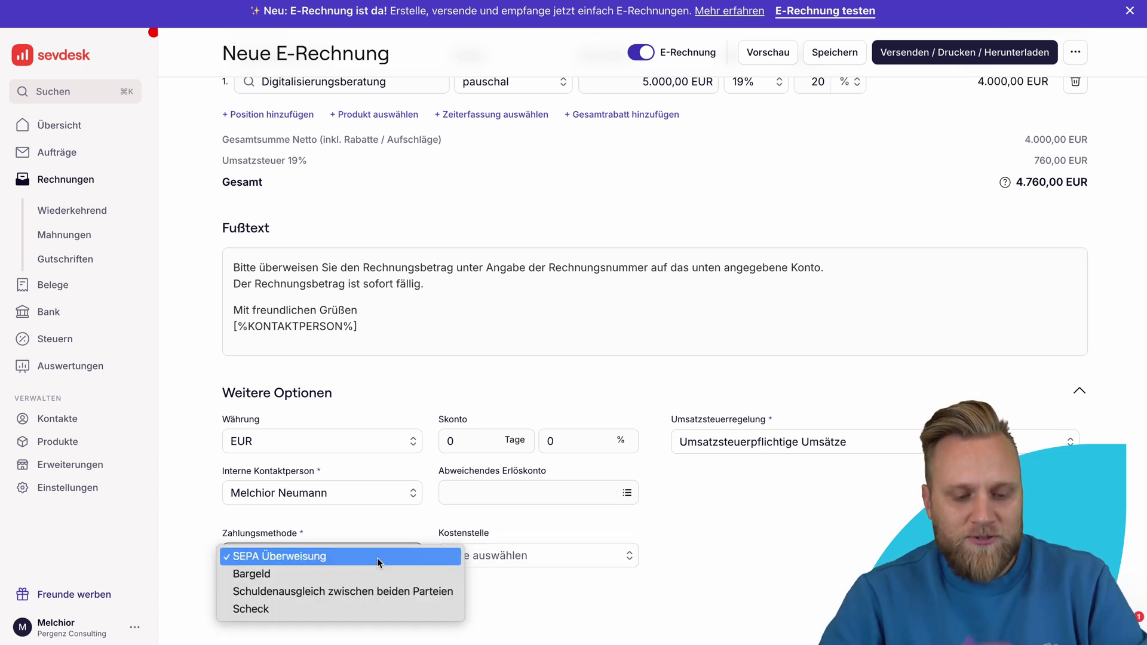
left_click(378, 557)
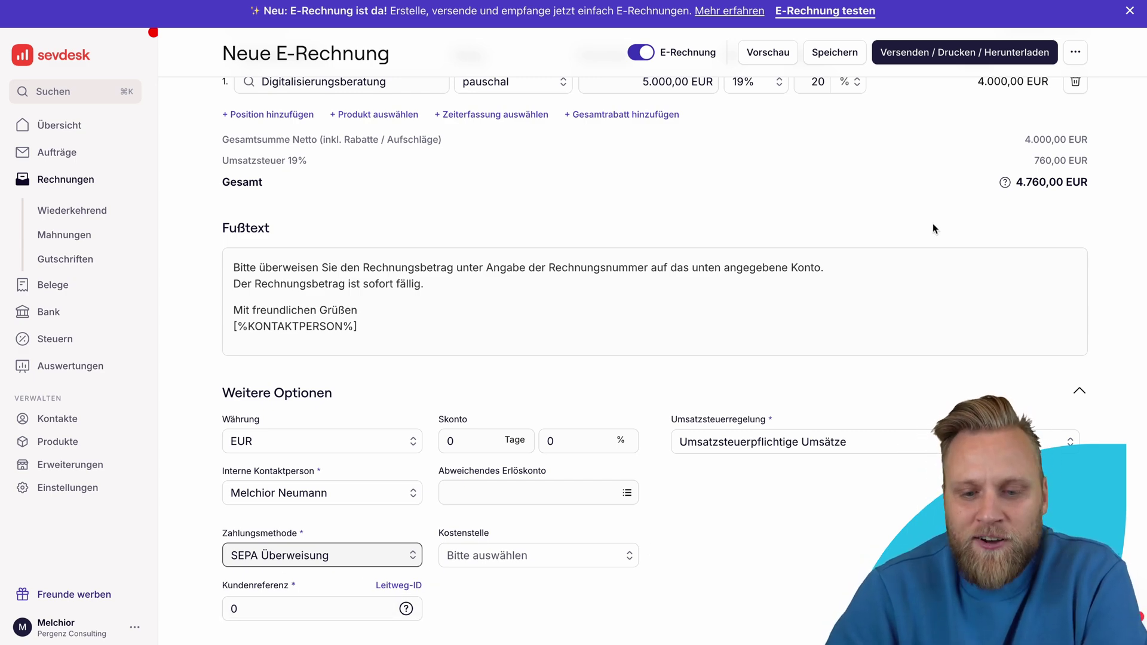
scroll(936, 224, "up", 15)
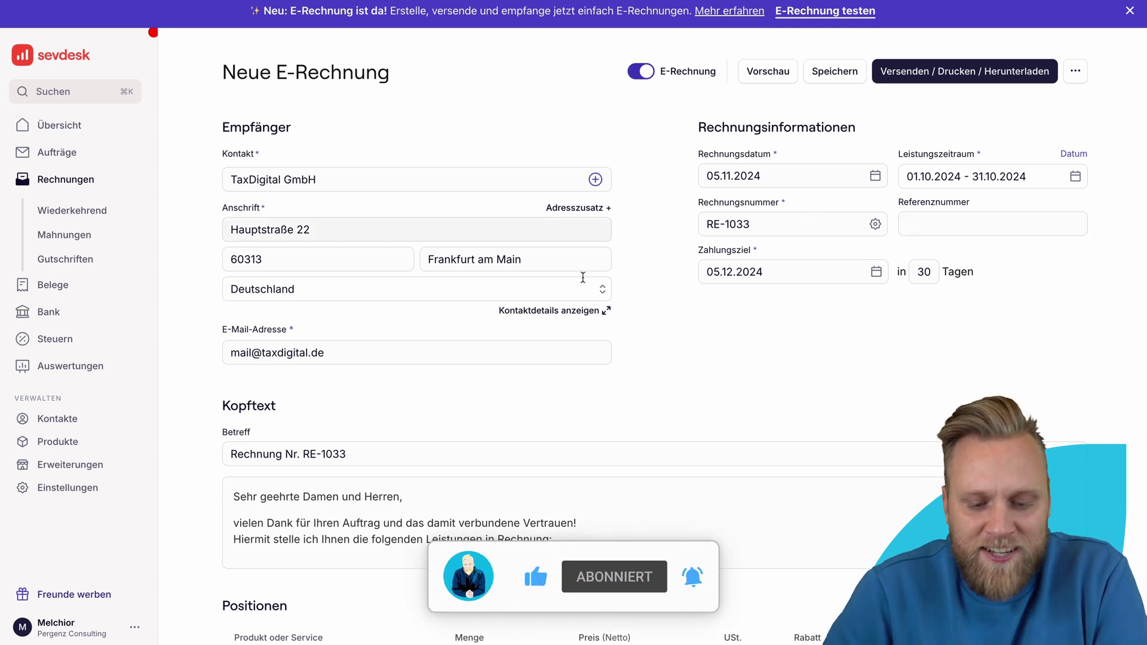
Step: Open the Versenden / Drucken / Herunterladen view for invoice RE-1033
scroll(758, 381, "down", 3)
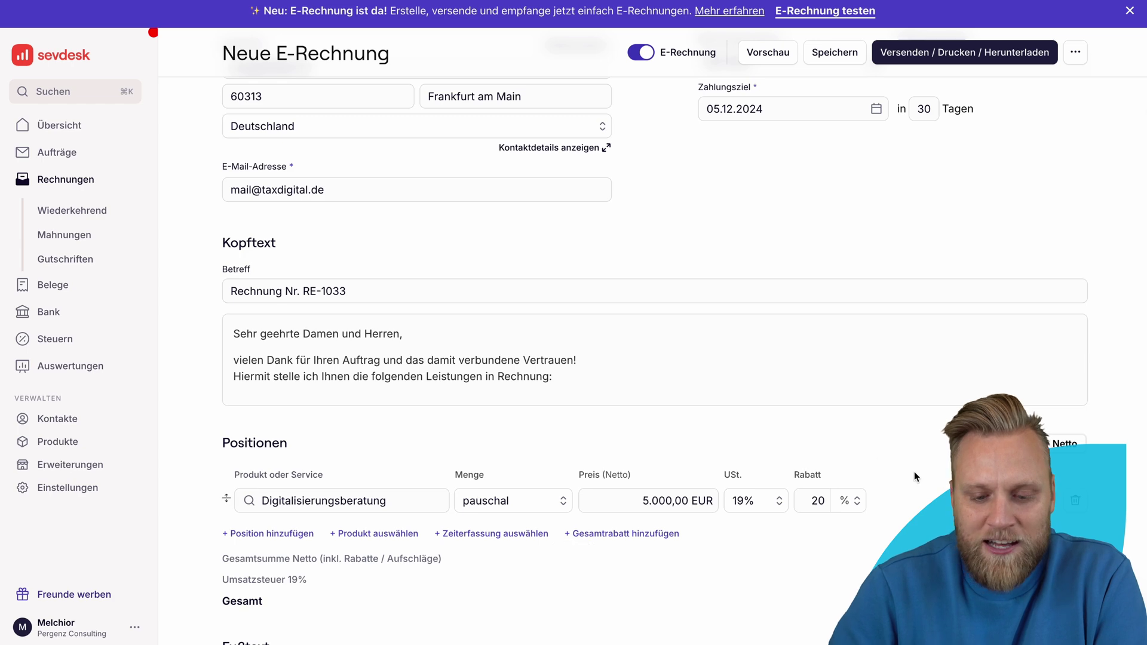
scroll(914, 472, "up", 3)
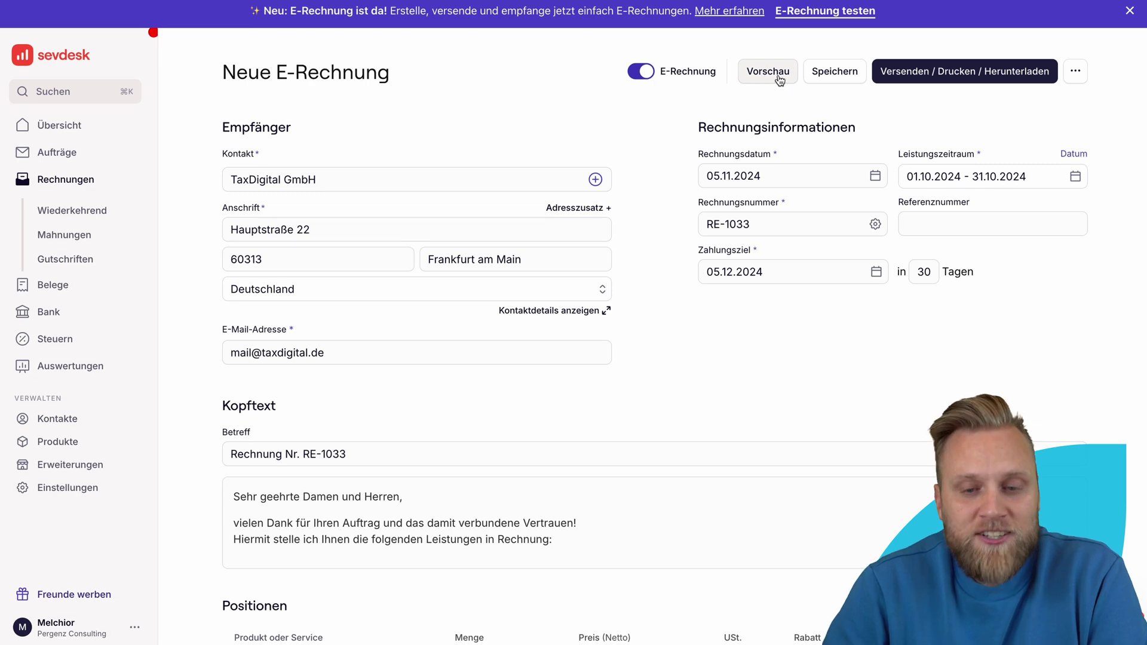
left_click(911, 72)
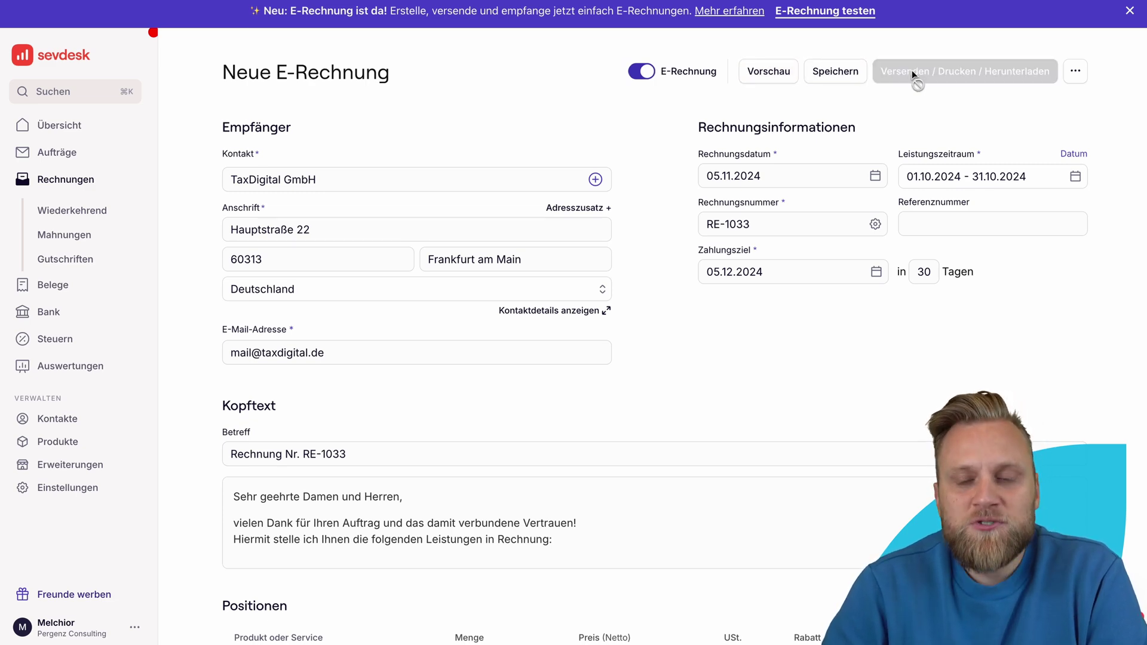
Step: Scroll through the RE-1033 preview to check the 20 % discount and 4.760,00 EUR total
scroll(691, 376, "down", 1)
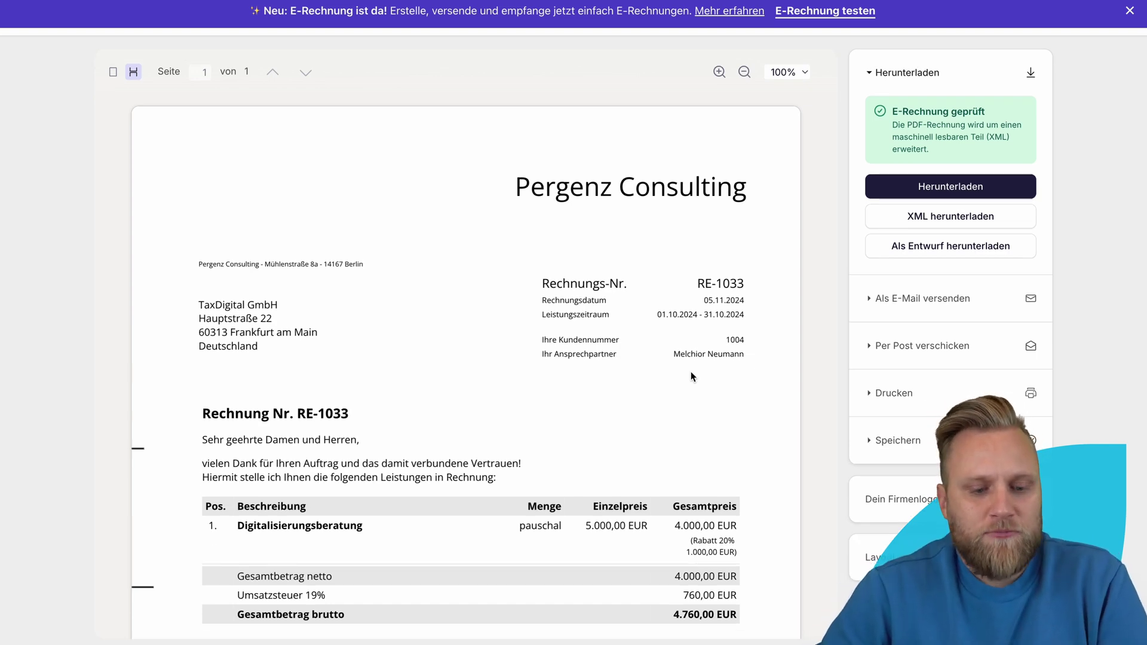
scroll(691, 376, "down", 7)
scroll(691, 376, "up", 7)
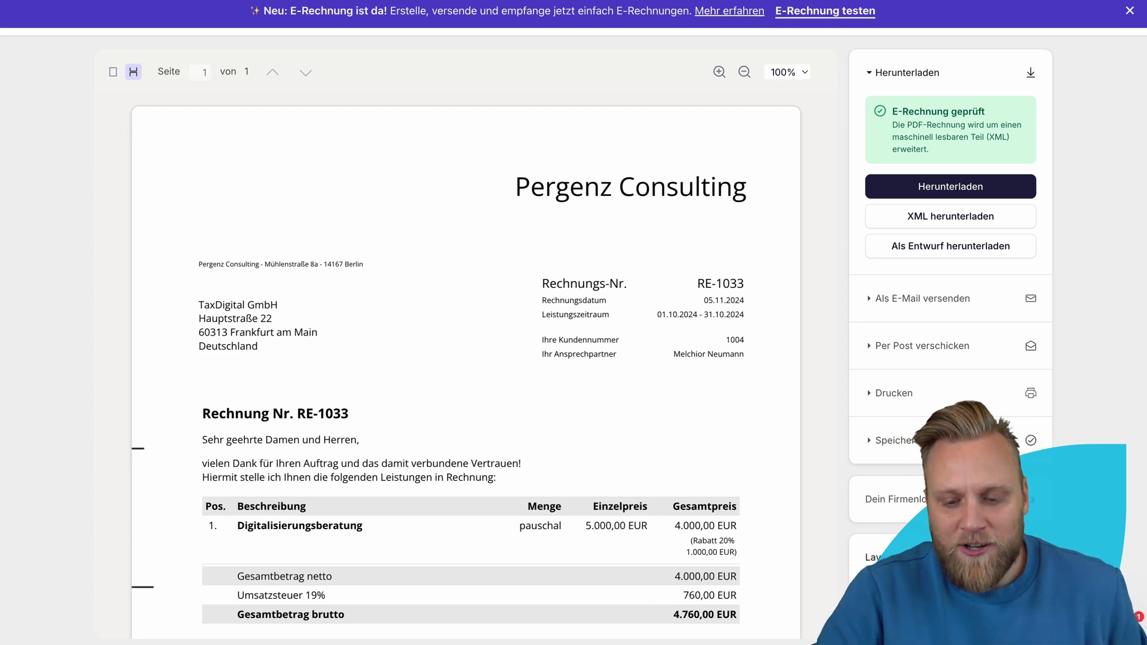
scroll(573, 335, "down", 2)
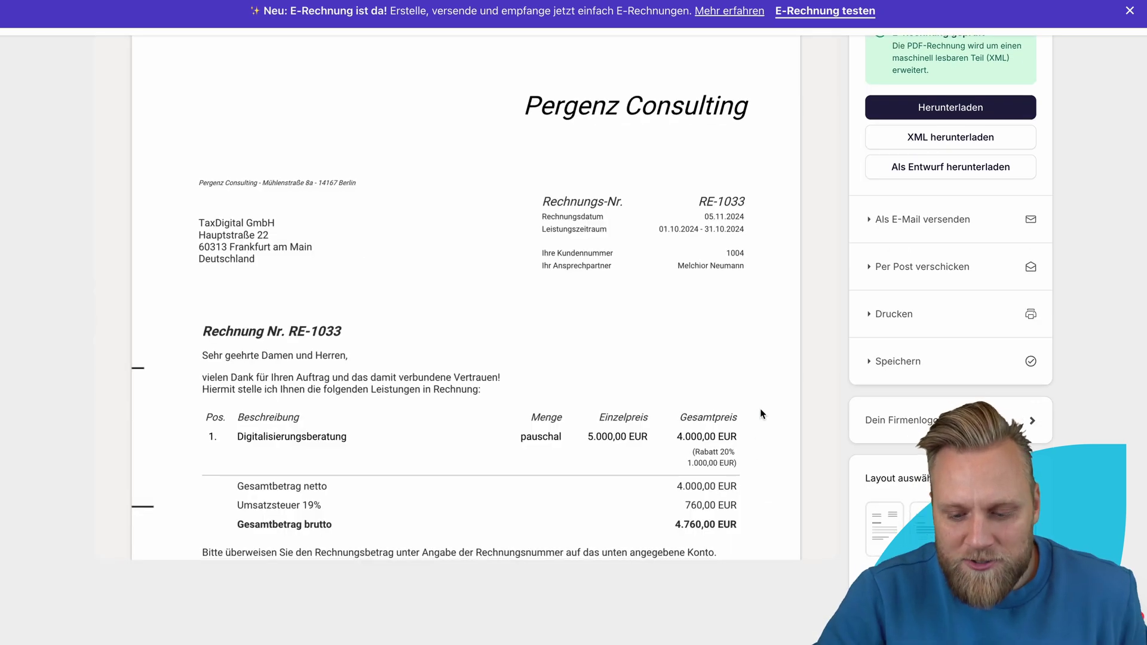
scroll(760, 411, "down", 5)
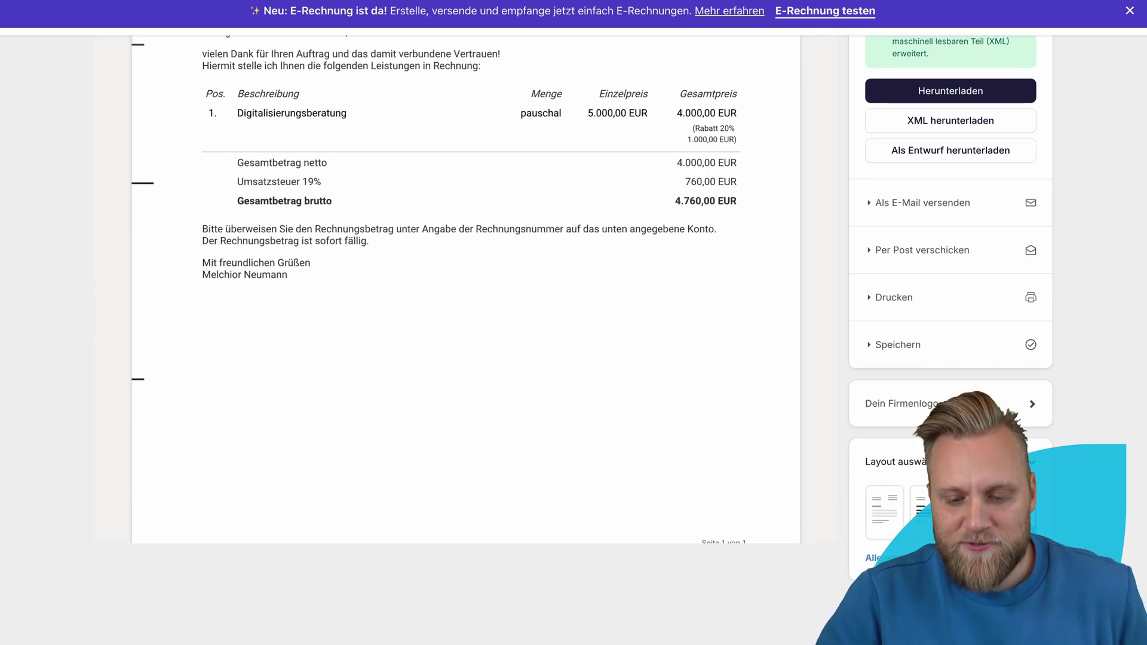
scroll(466, 334, "up", 2)
scroll(466, 334, "down", 7)
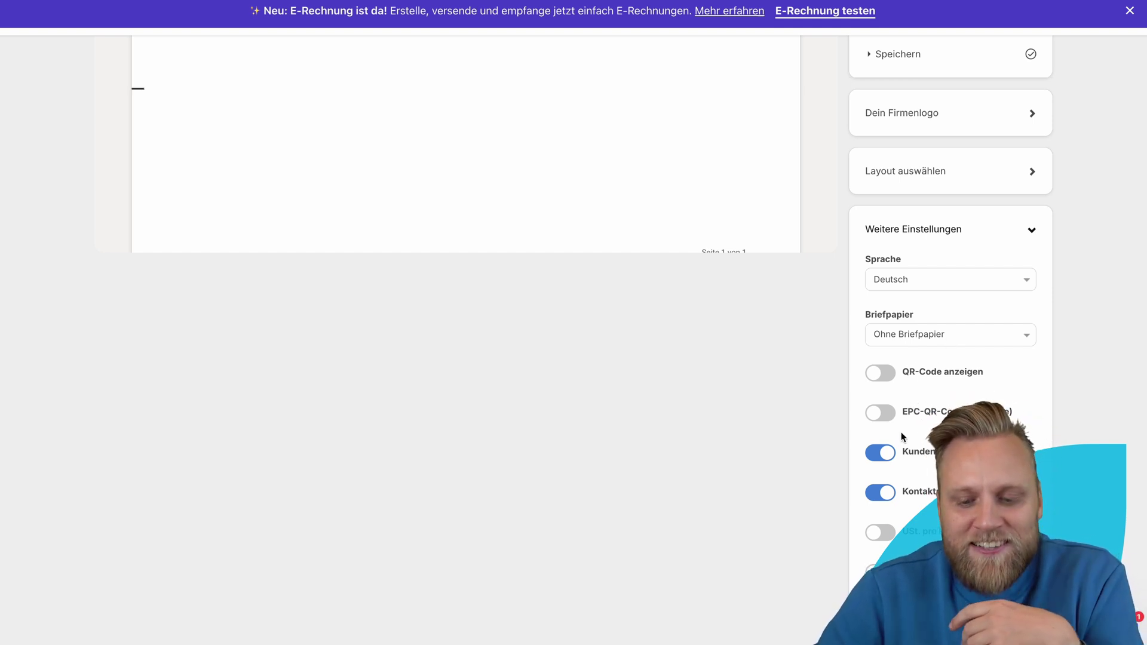
scroll(904, 502, "down", 1)
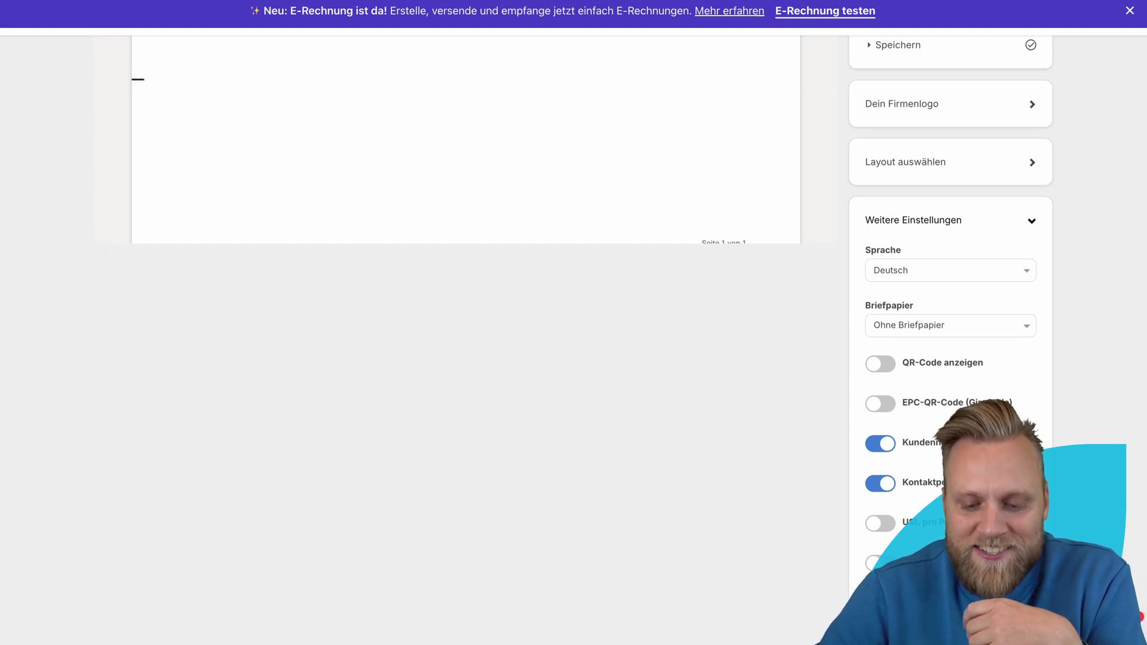
Step: Collapse Weitere Einstellungen, then collapse and re-expand the Herunterladen options
left_click(1025, 231)
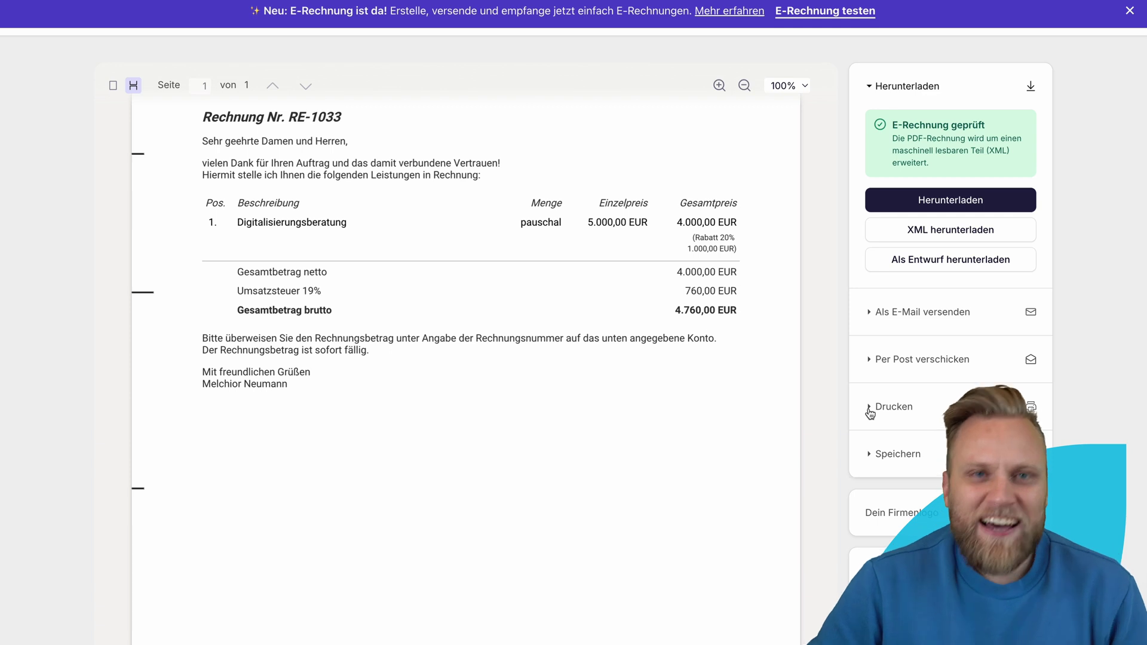
left_click(876, 87)
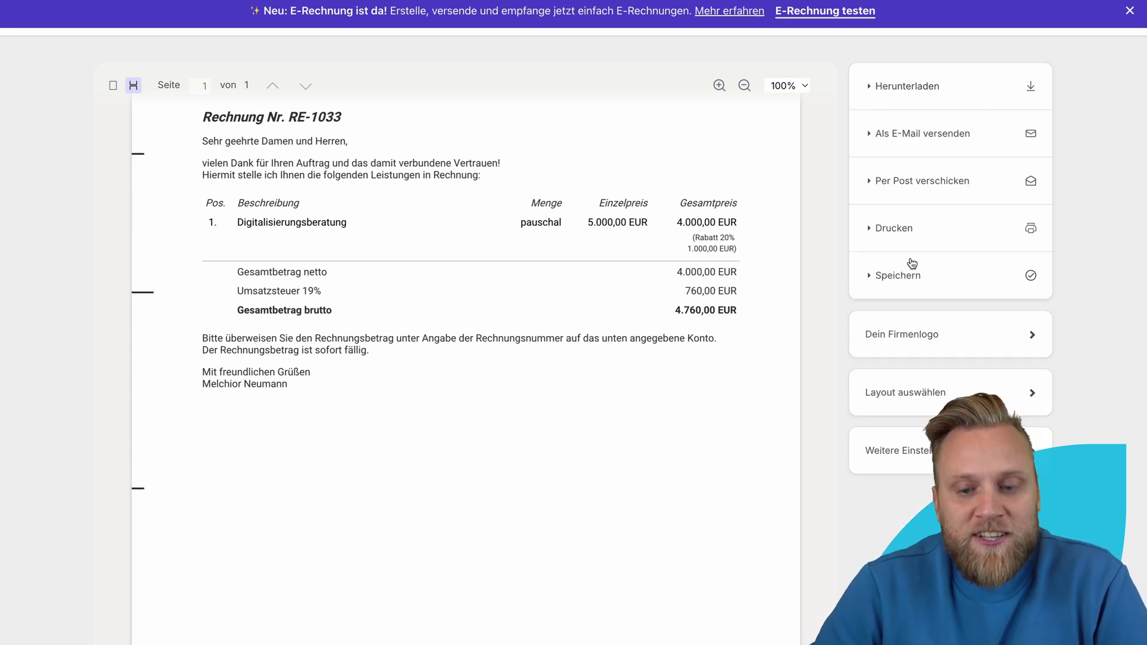
left_click(871, 89)
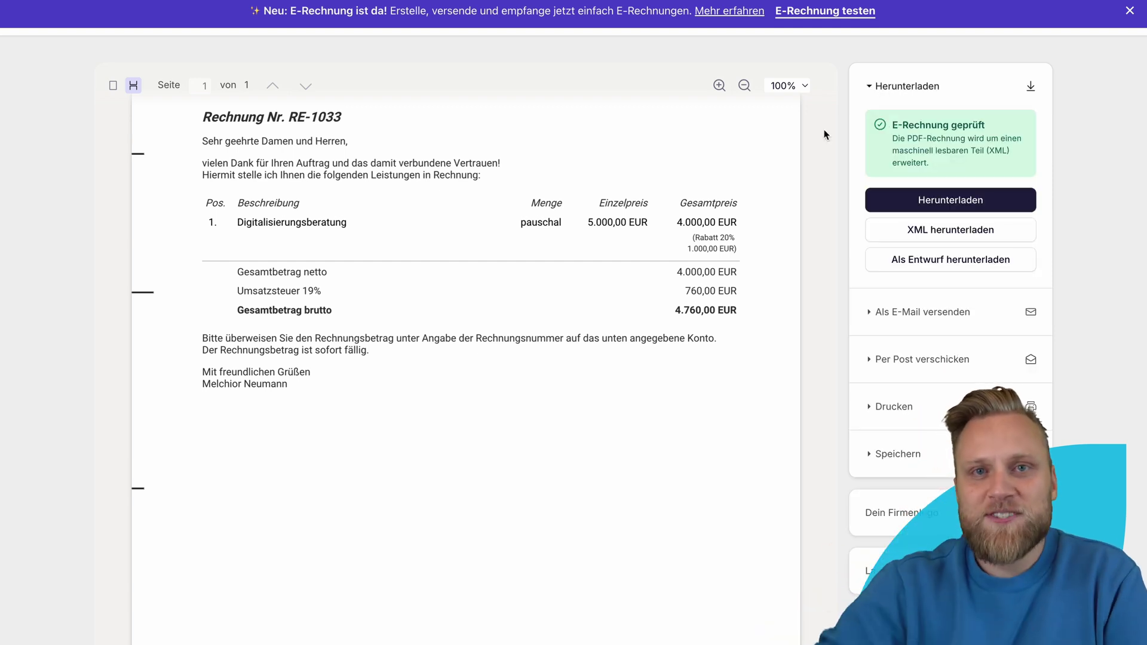